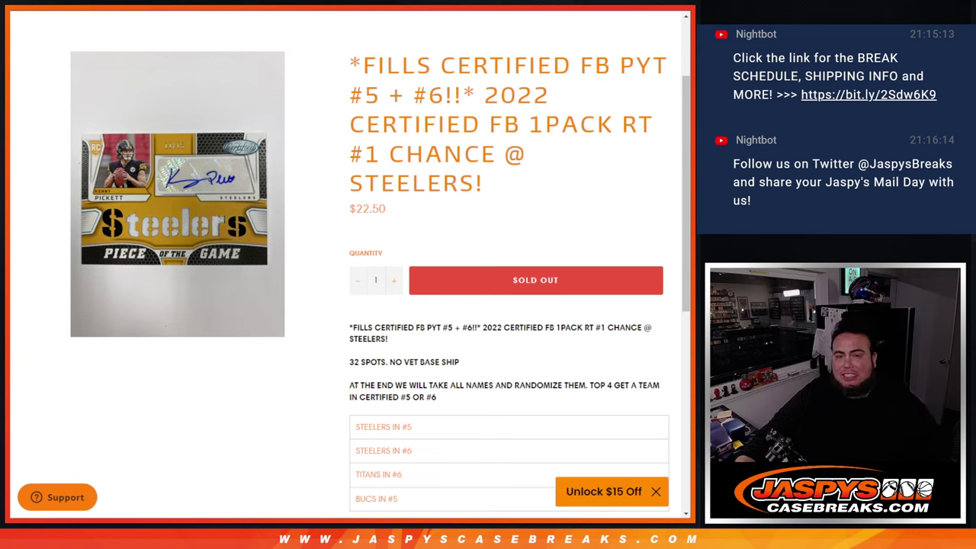
Select the STEELERS IN #5 through BUCS IN #5 bonus spot text on the product page.
{"action": "scroll", "coordinate": [347, 266], "scroll_direction": "down", "scroll_amount": 3}
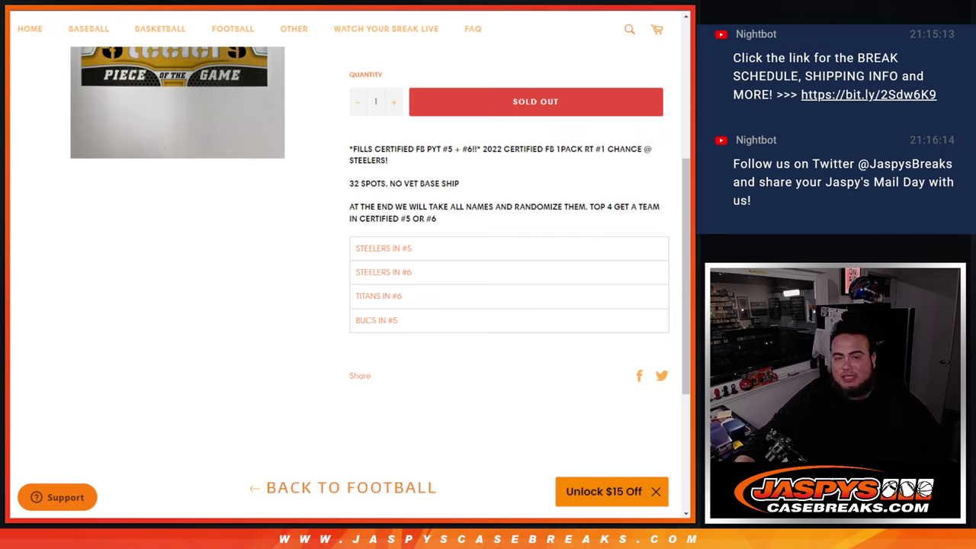
{"action": "triple_click", "coordinate": [439, 251]}
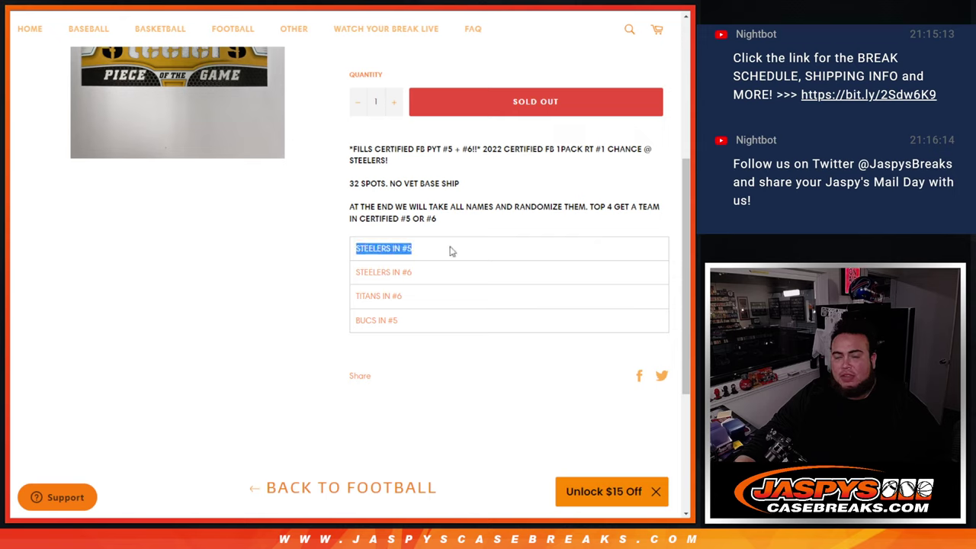
{"action": "left_click_drag", "start_coordinate": [449, 255], "coordinate": [441, 290]}
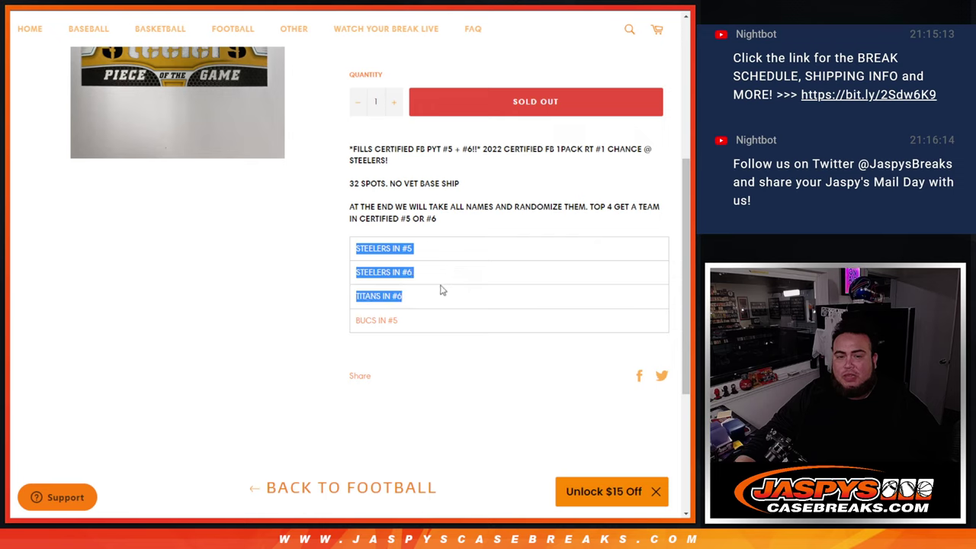
{"action": "left_click_drag", "start_coordinate": [442, 291], "coordinate": [432, 321]}
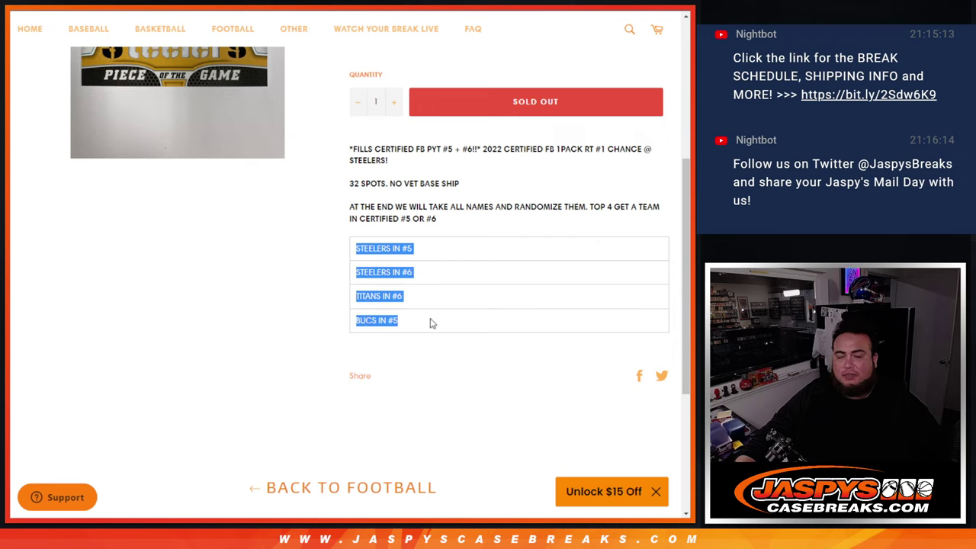
{"action": "left_click", "coordinate": [431, 323]}
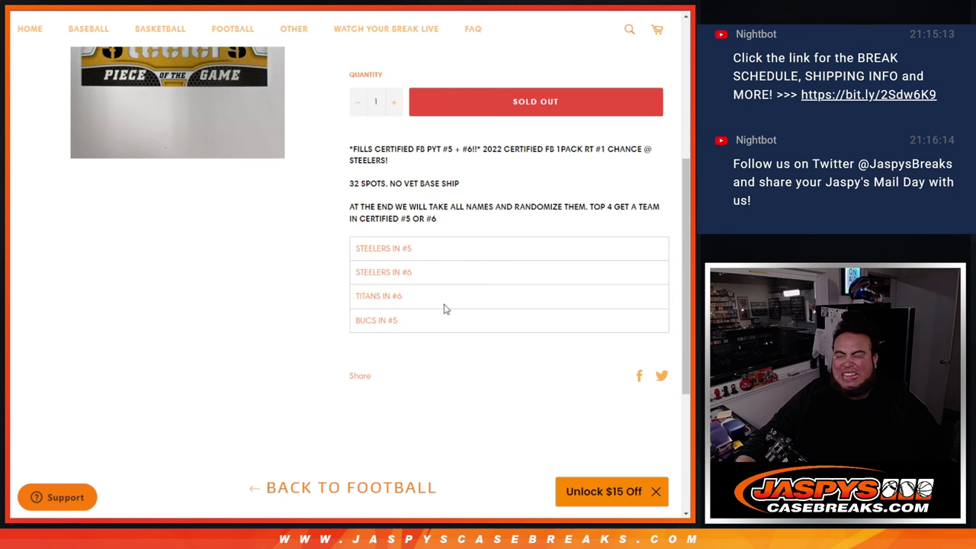
{"action": "scroll", "coordinate": [446, 309], "scroll_direction": "up", "scroll_amount": 3}
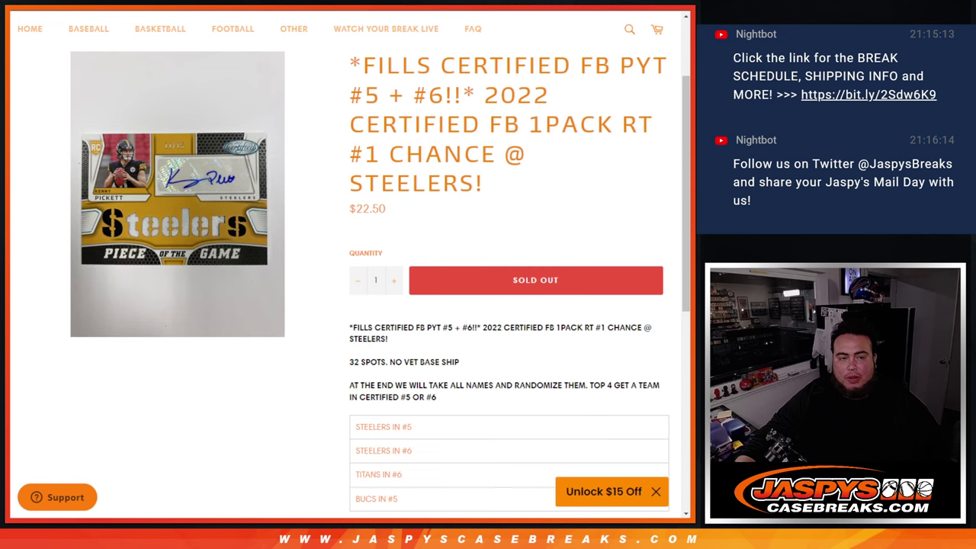
Find the tab with the entrant names and copy the whole list.
{"action": "key", "text": "ctrl+Tab"}
{"action": "key", "text": "ctrl+Tab"}
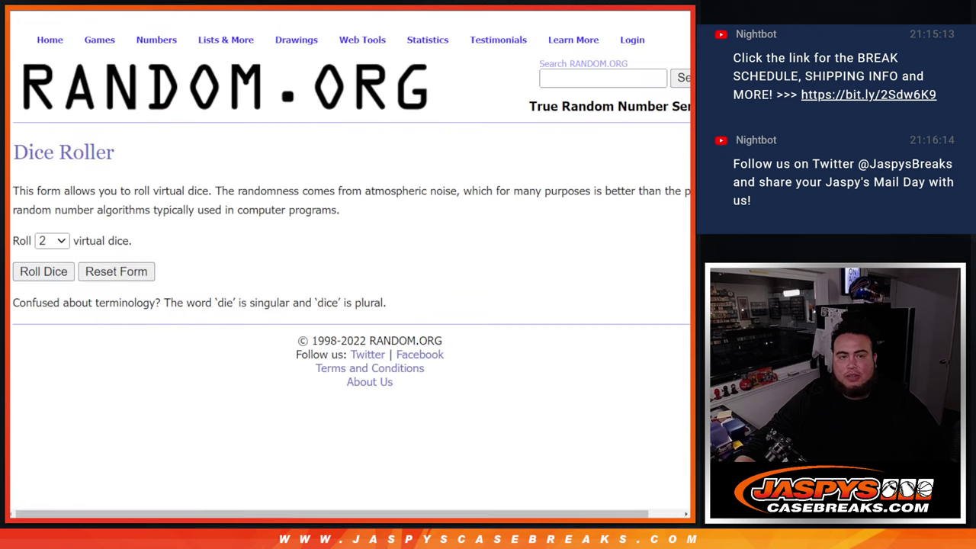
{"action": "key", "text": "ctrl+shift+Tab"}
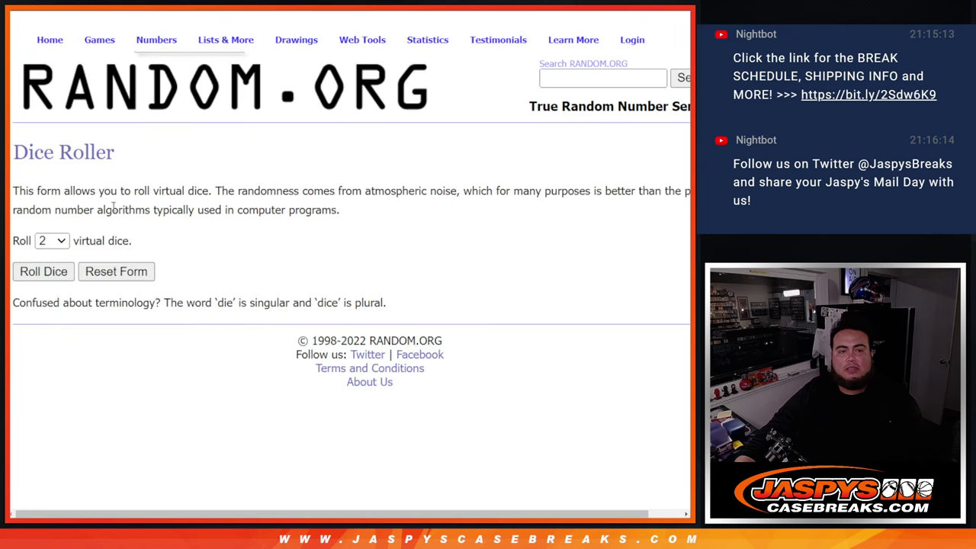
{"action": "key", "text": "Return"}
{"action": "key", "text": "ctrl+Tab"}
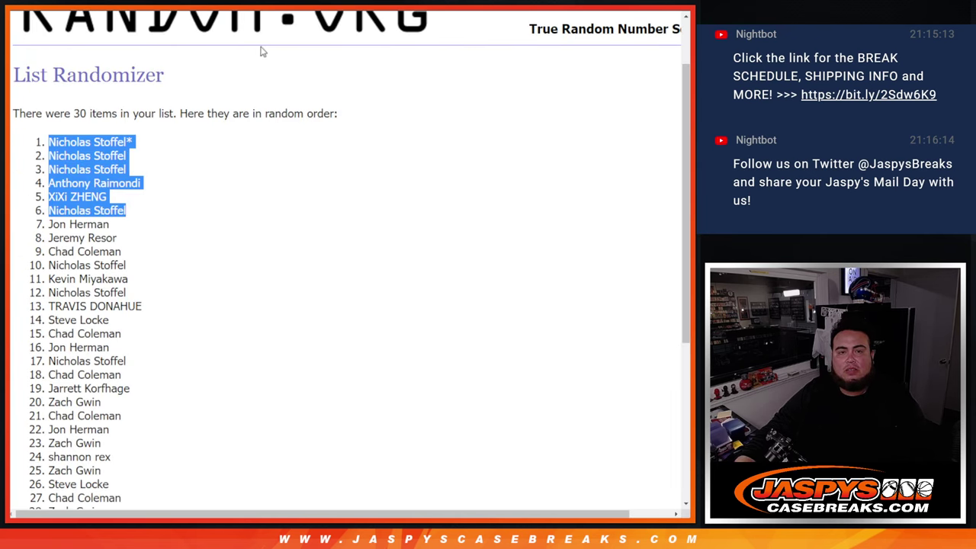
{"action": "scroll", "coordinate": [223, 57], "scroll_direction": "up", "scroll_amount": 2}
{"action": "left_click", "coordinate": [229, 59]}
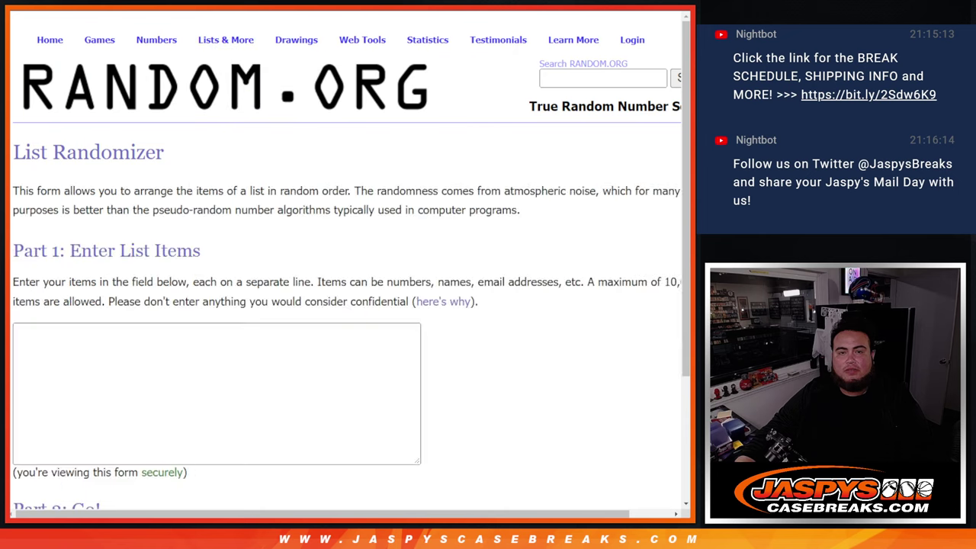
{"action": "key", "text": "ctrl+shift+Tab"}
{"action": "key", "text": "Return"}
{"action": "key", "text": "ctrl+Tab"}
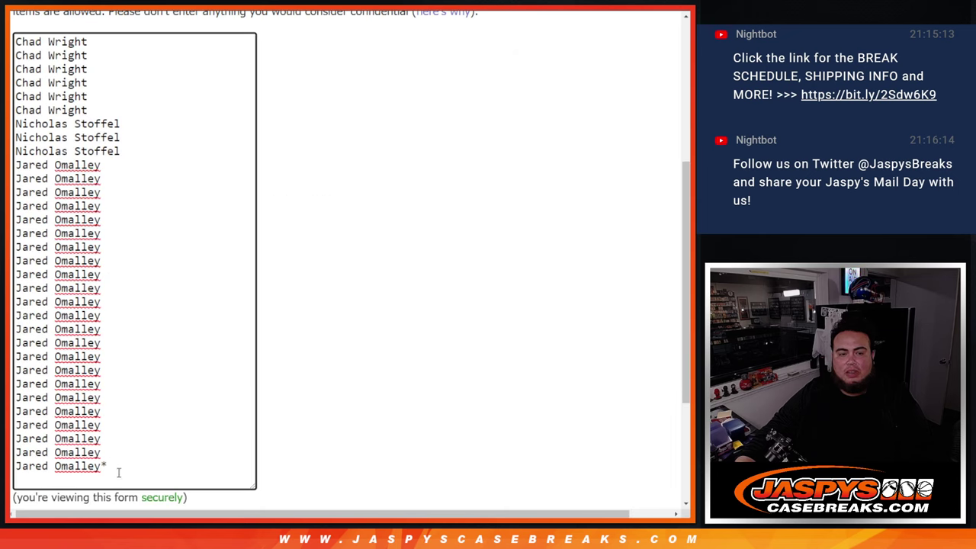
{"action": "mouse_move", "coordinate": [118, 468]}
{"action": "left_mouse_down"}
{"action": "mouse_move", "coordinate": [61, 205]}
{"action": "mouse_move", "coordinate": [45, 36]}
{"action": "left_mouse_up"}
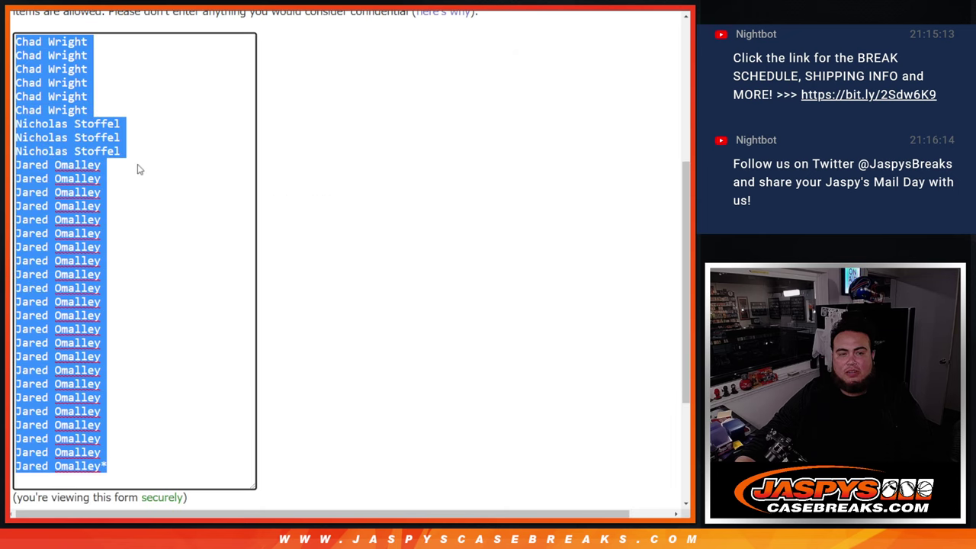
{"action": "key", "text": "ctrl+c"}
Paste the names into the List Randomizer form and return to the Steelers product page.
{"action": "key", "text": "ctrl+Tab"}
{"action": "left_click", "coordinate": [214, 389]}
{"action": "key", "text": "ctrl+v"}
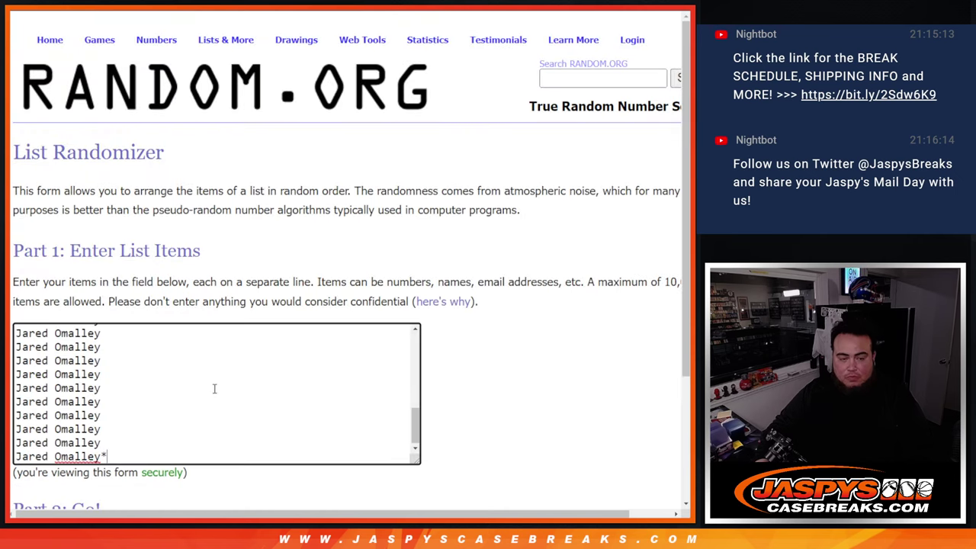
{"action": "scroll", "coordinate": [215, 389], "scroll_direction": "down", "scroll_amount": 3}
{"action": "mouse_move", "coordinate": [418, 289]}
{"action": "left_mouse_down"}
{"action": "mouse_move", "coordinate": [338, 447]}
{"action": "mouse_move", "coordinate": [268, 509]}
{"action": "left_mouse_up"}
{"action": "scroll", "coordinate": [429, 231], "scroll_direction": "down", "scroll_amount": 3}
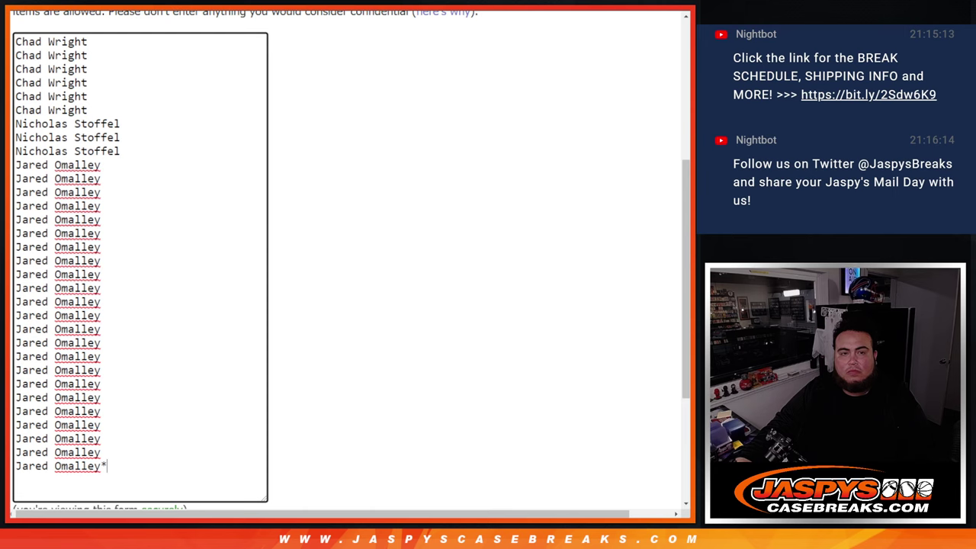
{"action": "key", "text": "ctrl+shift+Tab"}
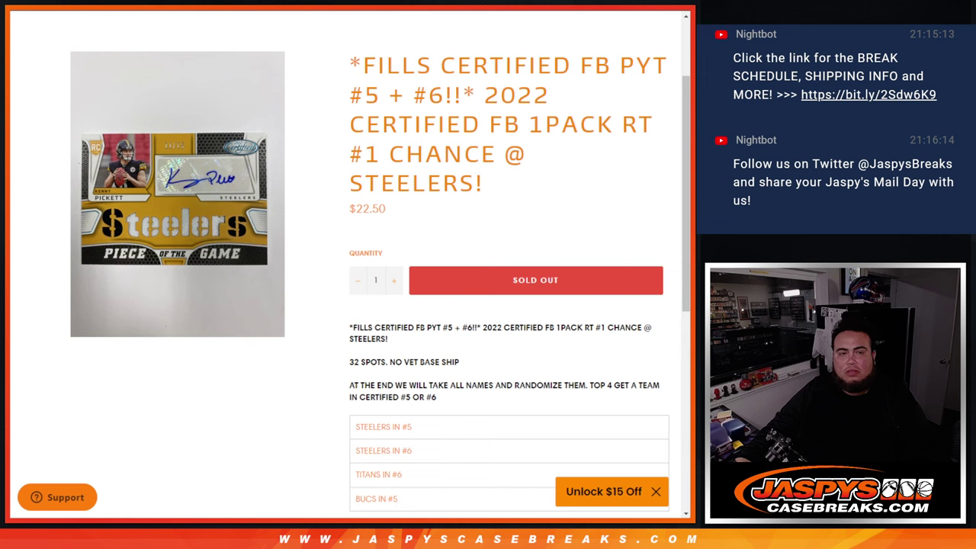
Roll the two dice for a 4 and a 3, then randomize the entrant list.
{"action": "key", "text": "ctrl+Tab"}
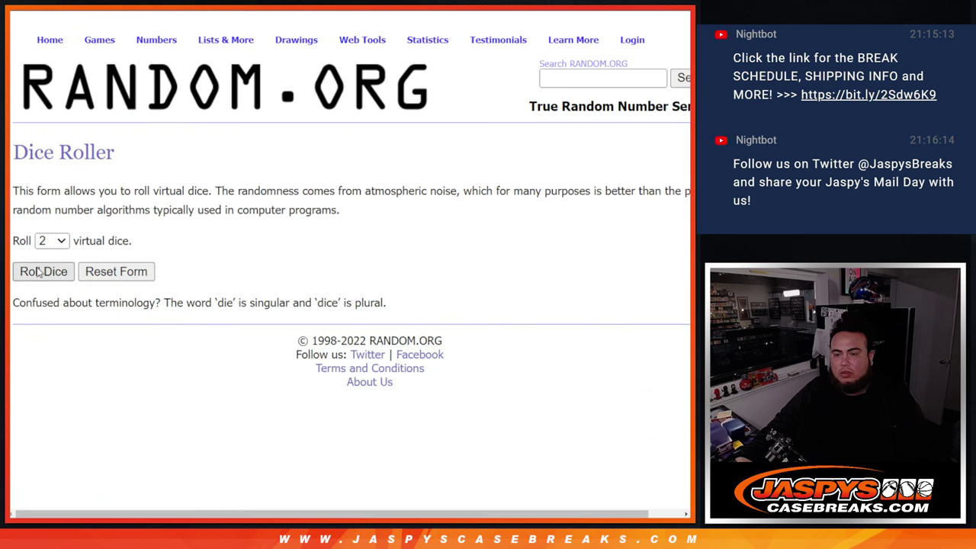
{"action": "left_click", "coordinate": [59, 268]}
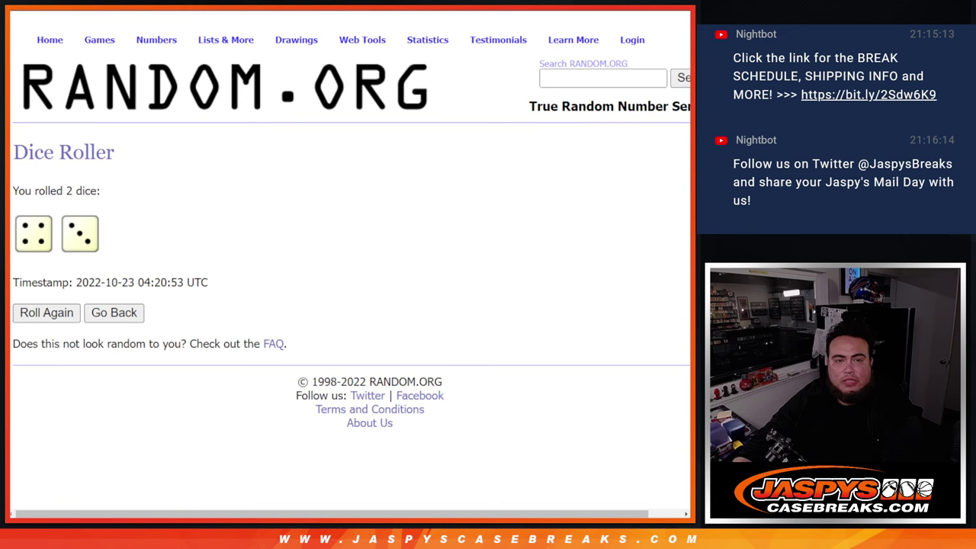
{"action": "key", "text": "ctrl+Tab"}
{"action": "left_click", "coordinate": [34, 399]}
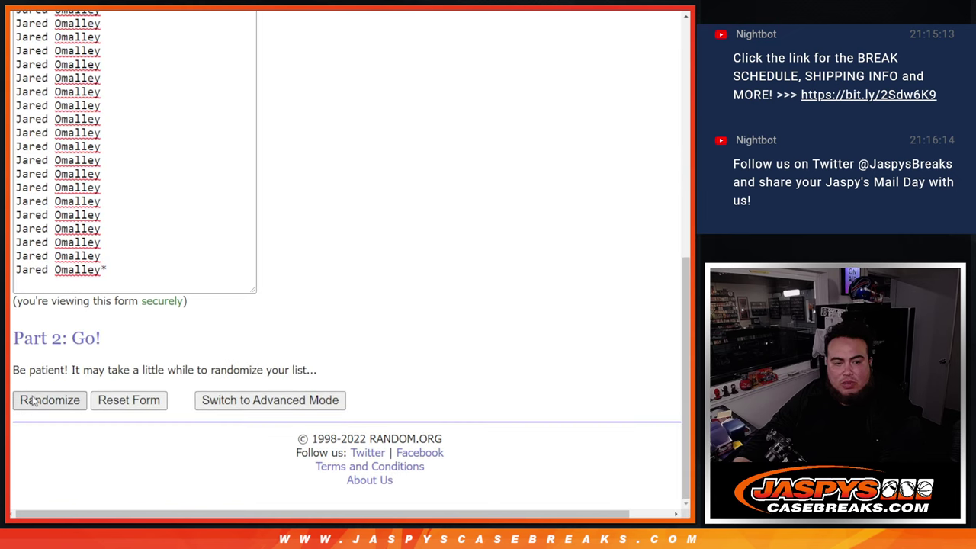
Reshuffle the entrant list until it reads randomized 7 times.
{"action": "scroll", "coordinate": [34, 400], "scroll_direction": "down", "scroll_amount": 5}
{"action": "left_click", "coordinate": [34, 399]}
{"action": "scroll", "coordinate": [34, 400], "scroll_direction": "down", "scroll_amount": 5}
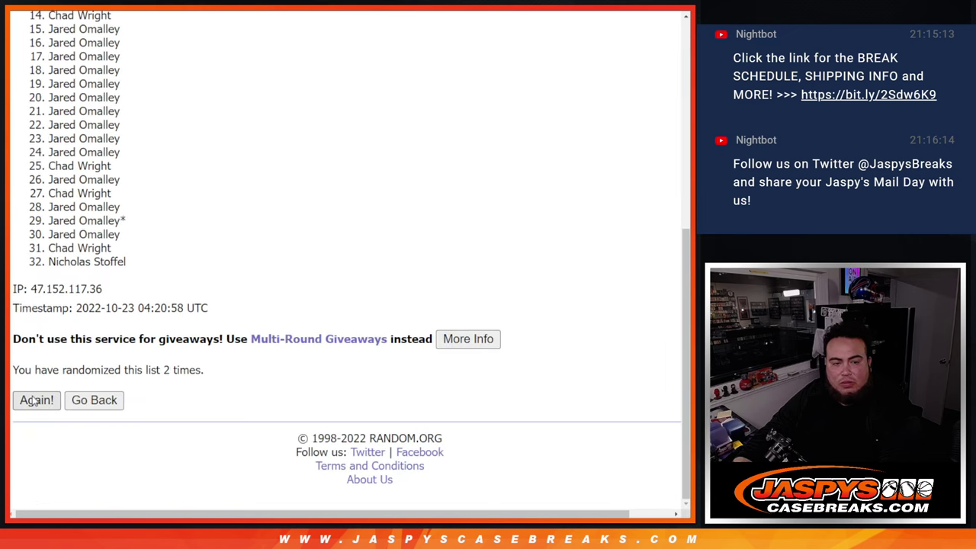
{"action": "left_click", "coordinate": [34, 400]}
{"action": "scroll", "coordinate": [34, 400], "scroll_direction": "down", "scroll_amount": 5}
{"action": "left_click", "coordinate": [32, 401]}
{"action": "scroll", "coordinate": [32, 401], "scroll_direction": "down", "scroll_amount": 5}
{"action": "left_click", "coordinate": [32, 401]}
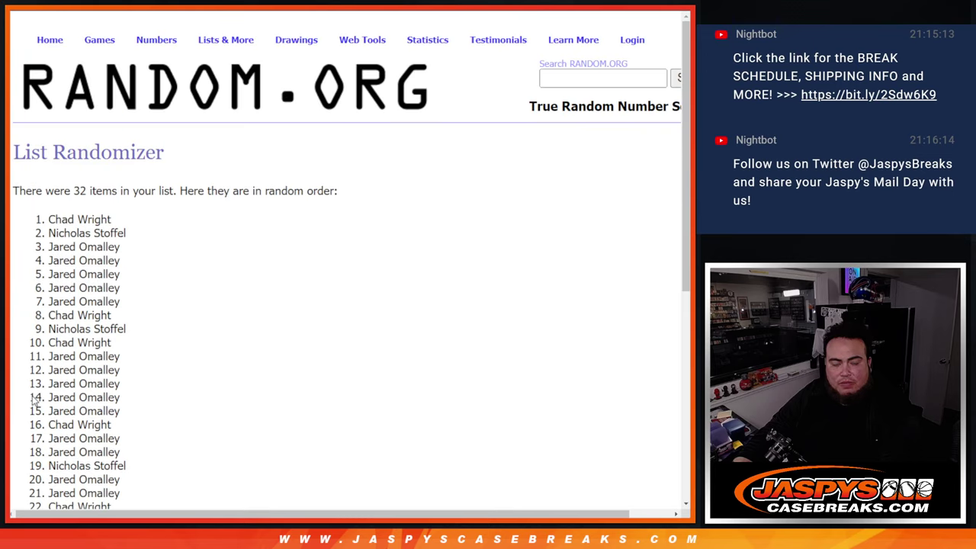
{"action": "scroll", "coordinate": [32, 401], "scroll_direction": "down", "scroll_amount": 5}
{"action": "left_click", "coordinate": [32, 401]}
{"action": "scroll", "coordinate": [32, 399], "scroll_direction": "down", "scroll_amount": 5}
{"action": "left_click", "coordinate": [32, 399]}
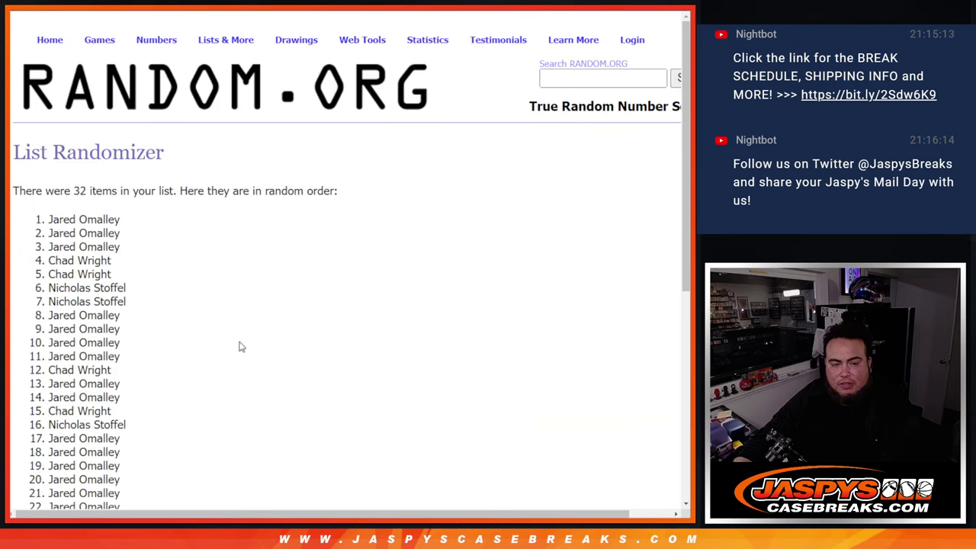
{"action": "scroll", "coordinate": [174, 360], "scroll_direction": "down", "scroll_amount": 5}
Highlight the seven-times count and select the final shuffled name order.
{"action": "left_click_drag", "start_coordinate": [143, 370], "coordinate": [298, 372]}
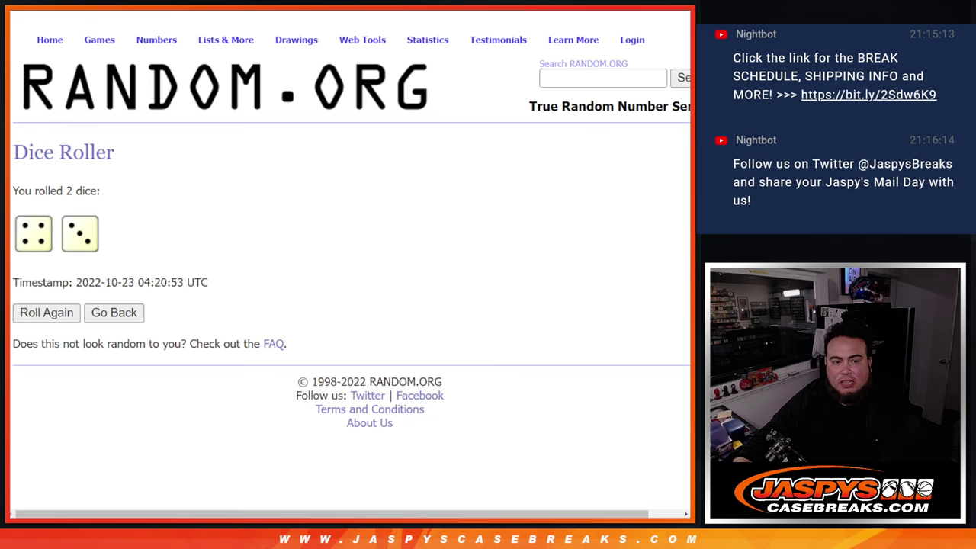
{"action": "scroll", "coordinate": [163, 277], "scroll_direction": "up", "scroll_amount": 5}
{"action": "left_click_drag", "start_coordinate": [48, 194], "coordinate": [121, 222]}
{"action": "scroll", "coordinate": [153, 334], "scroll_direction": "down", "scroll_amount": 5}
{"action": "mouse_move", "coordinate": [175, 239]}
{"action": "left_mouse_down"}
{"action": "mouse_move", "coordinate": [148, 338]}
{"action": "mouse_move", "coordinate": [140, 262]}
{"action": "left_mouse_up"}
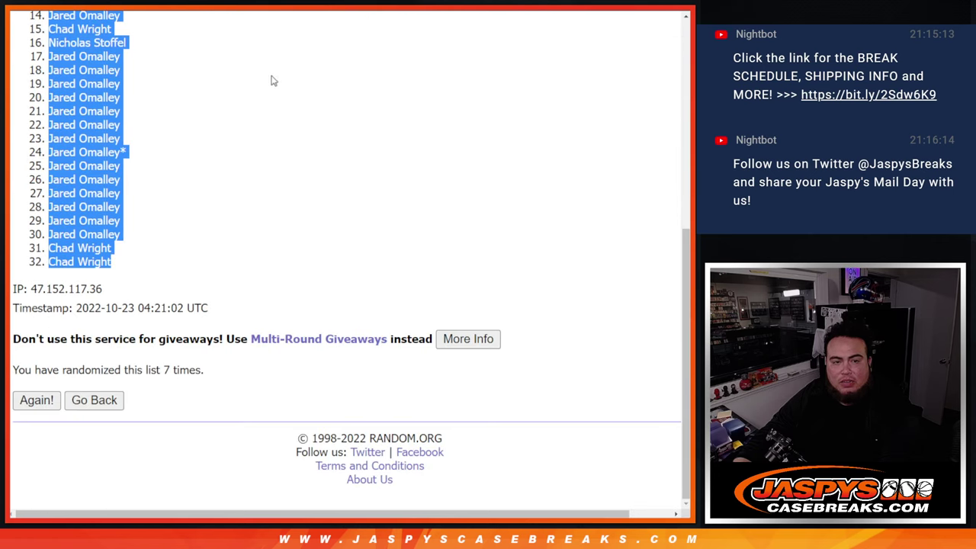
Paste the 32 shuffled names into column A of the spreadsheet.
{"action": "key", "text": "ctrl+c"}
{"action": "key", "text": "alt+Tab"}
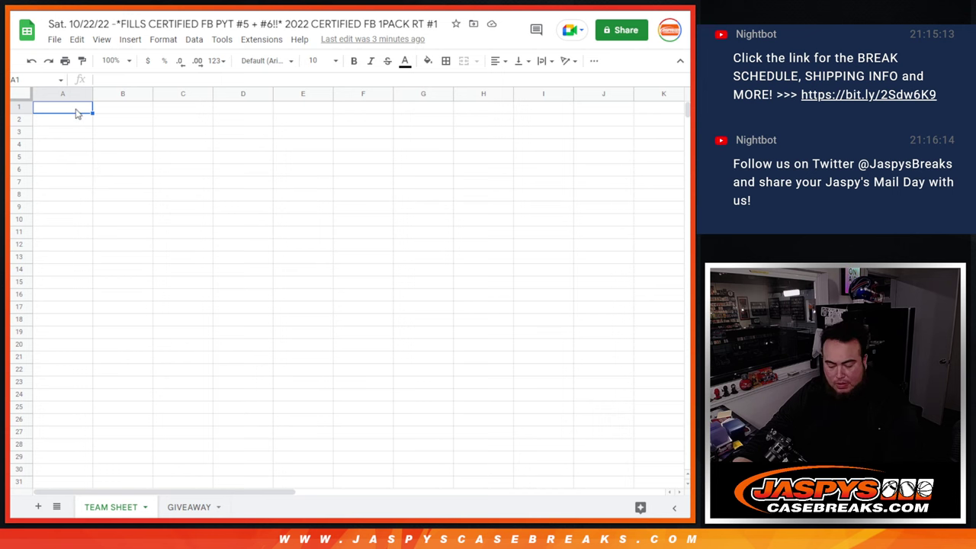
{"action": "key", "text": "ctrl+v"}
{"action": "key", "text": "alt+Tab"}
Randomize the 32 NFL team list seven times.
{"action": "key", "text": "ctrl+Tab"}
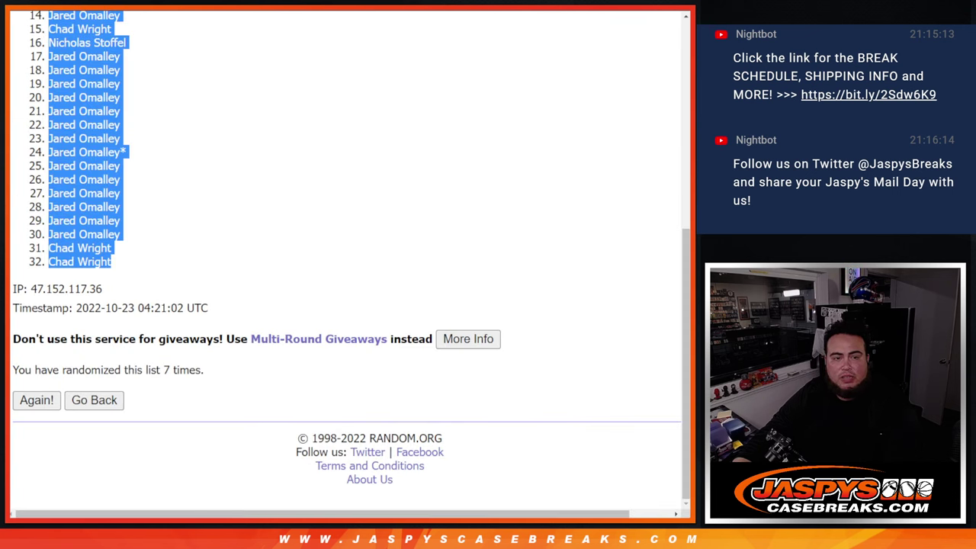
{"action": "key", "text": "ctrl+Tab"}
{"action": "scroll", "coordinate": [455, 207], "scroll_direction": "down", "scroll_amount": 3}
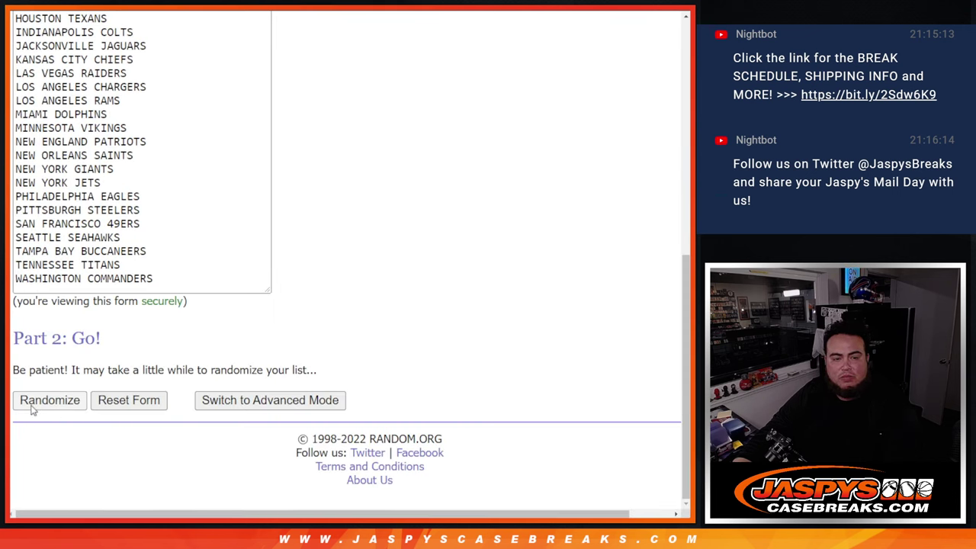
{"action": "left_click", "coordinate": [32, 409]}
{"action": "scroll", "coordinate": [32, 409], "scroll_direction": "down", "scroll_amount": 1}
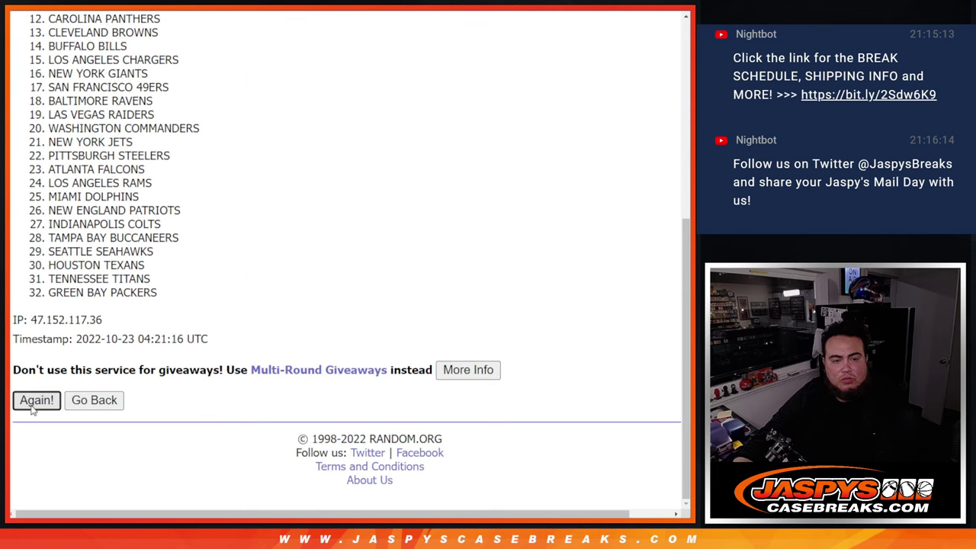
{"action": "left_click", "coordinate": [32, 410]}
{"action": "left_click", "coordinate": [32, 409]}
{"action": "left_click", "coordinate": [32, 410]}
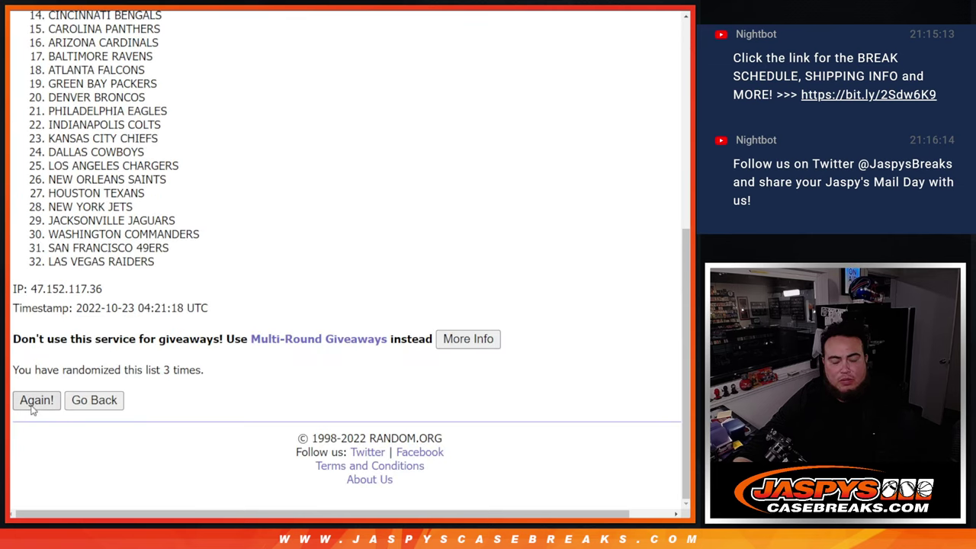
{"action": "left_click", "coordinate": [32, 409]}
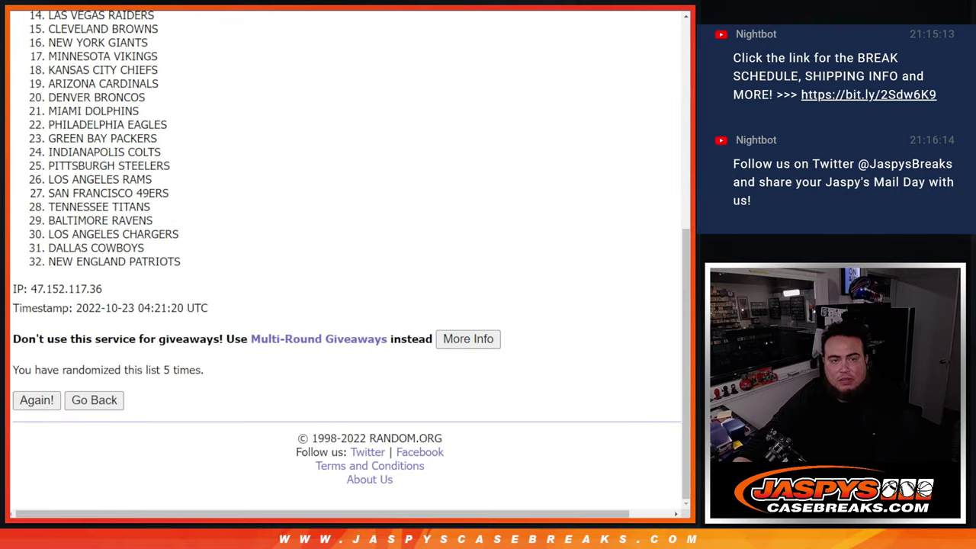
{"action": "left_click", "coordinate": [31, 408]}
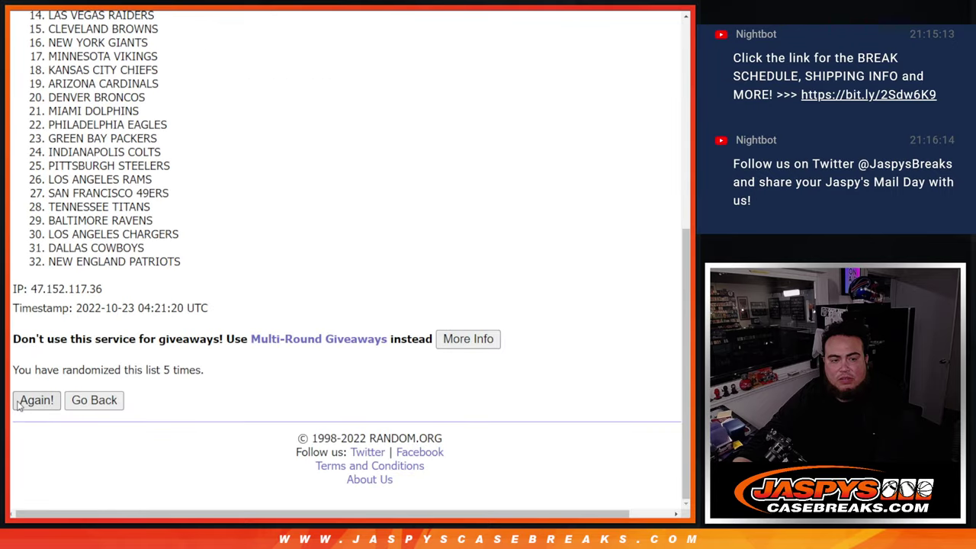
{"action": "scroll", "coordinate": [23, 406], "scroll_direction": "down", "scroll_amount": 5}
{"action": "left_click", "coordinate": [27, 402]}
Select the final team order, Baltimore Ravens through Washington Commanders.
{"action": "scroll", "coordinate": [183, 412], "scroll_direction": "down", "scroll_amount": 5}
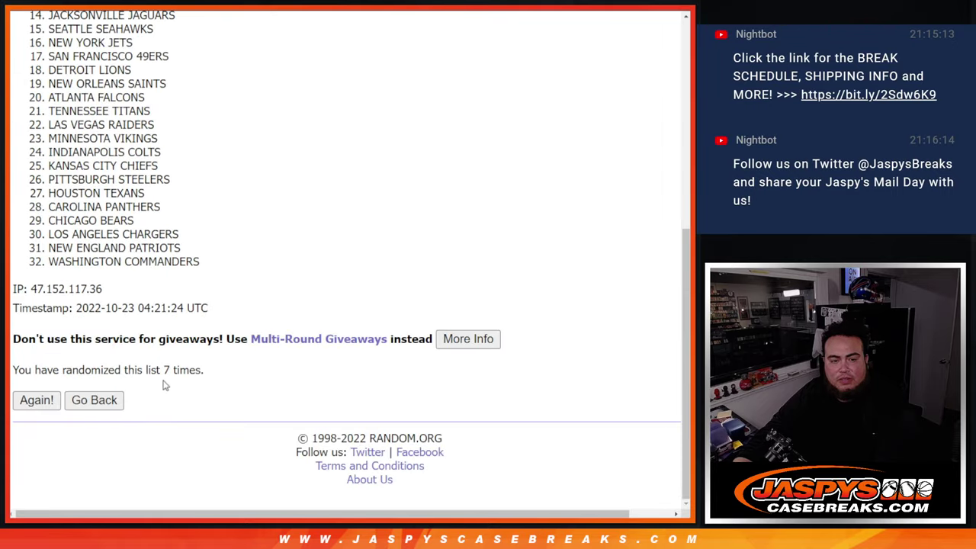
{"action": "left_click_drag", "start_coordinate": [162, 371], "coordinate": [219, 374]}
{"action": "scroll", "coordinate": [95, 219], "scroll_direction": "up", "scroll_amount": 5}
{"action": "mouse_move", "coordinate": [44, 138]}
{"action": "left_mouse_down"}
{"action": "mouse_move", "coordinate": [156, 135]}
{"action": "mouse_move", "coordinate": [192, 371]}
{"action": "mouse_move", "coordinate": [214, 440]}
{"action": "left_mouse_up"}
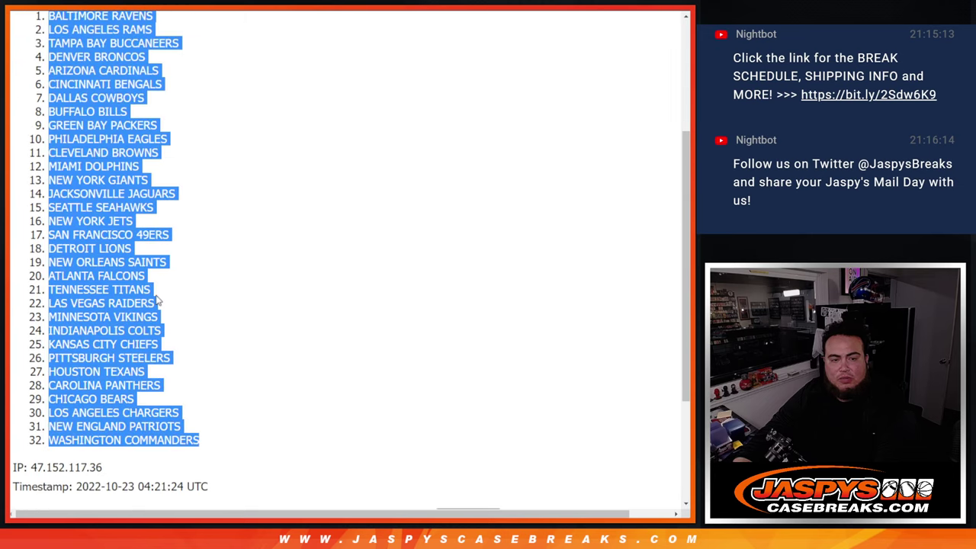
Paste the shuffled NFL teams into column B starting at B1.
{"action": "key", "text": "ctrl+c"}
{"action": "key", "text": "ctrl+Tab"}
{"action": "left_click", "coordinate": [125, 106]}
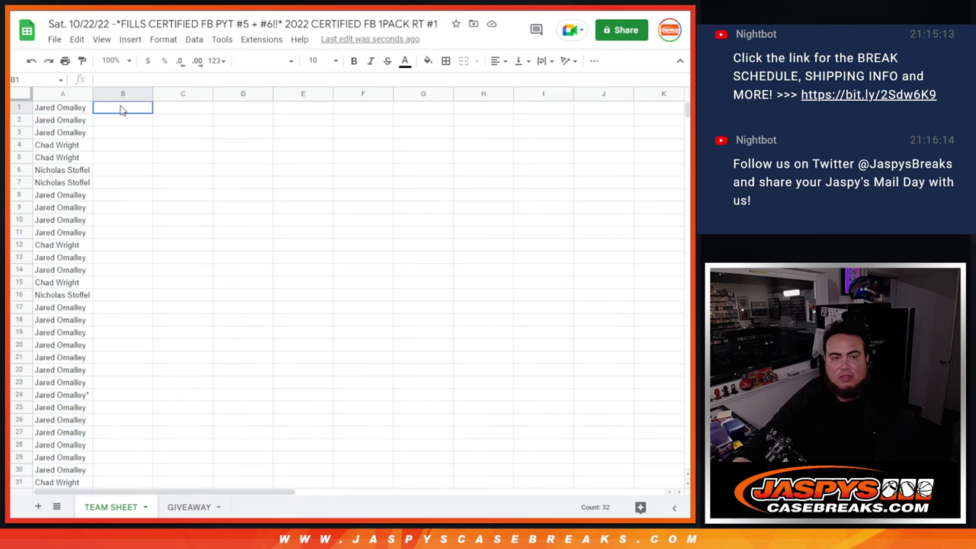
{"action": "key", "text": "ctrl+v"}
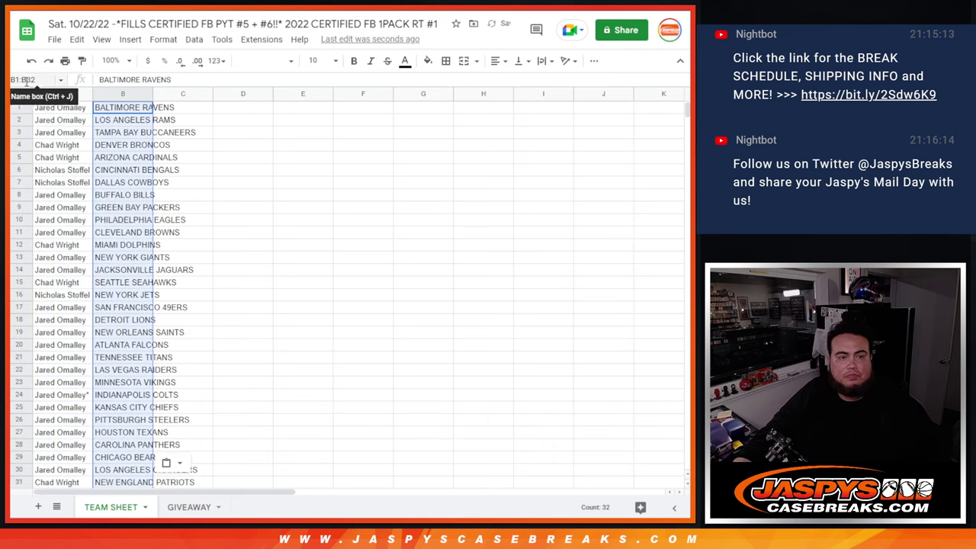
Set all sheet text to font size 14 and auto-fit the columns.
{"action": "left_click", "coordinate": [21, 93]}
{"action": "left_click", "coordinate": [305, 61]}
{"action": "left_click", "coordinate": [316, 218]}
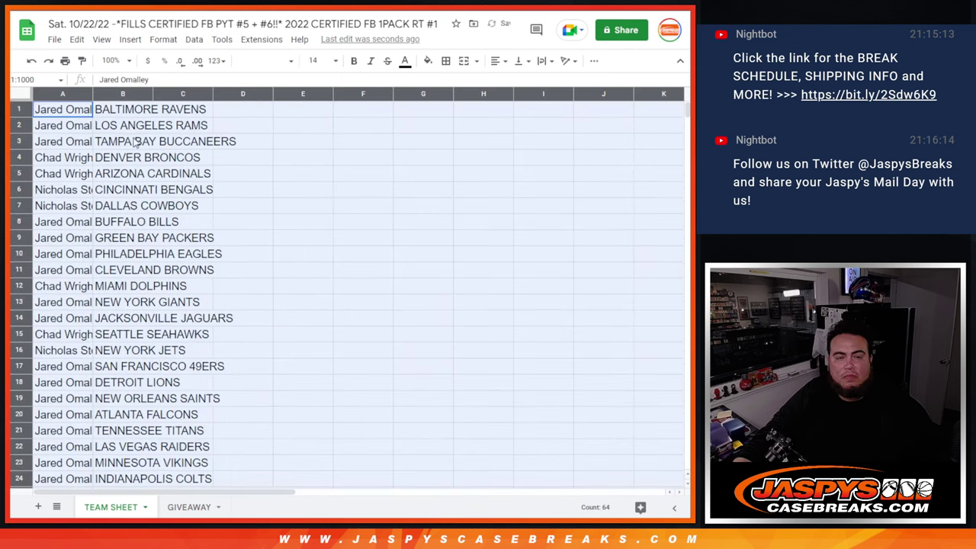
{"action": "double_click", "coordinate": [90, 93]}
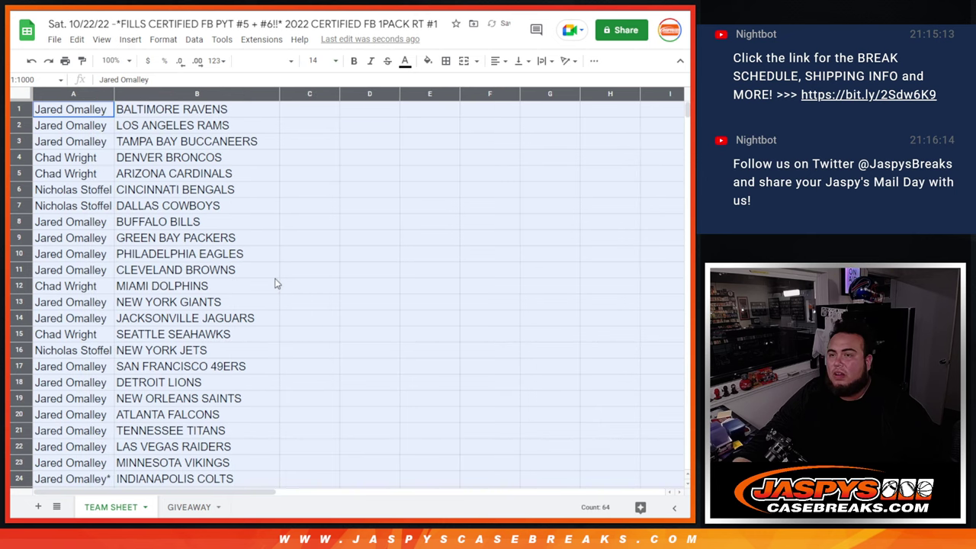
{"action": "scroll", "coordinate": [274, 282], "scroll_direction": "down", "scroll_amount": 4}
{"action": "scroll", "coordinate": [276, 282], "scroll_direction": "up", "scroll_amount": 4}
{"action": "left_click", "coordinate": [253, 192]}
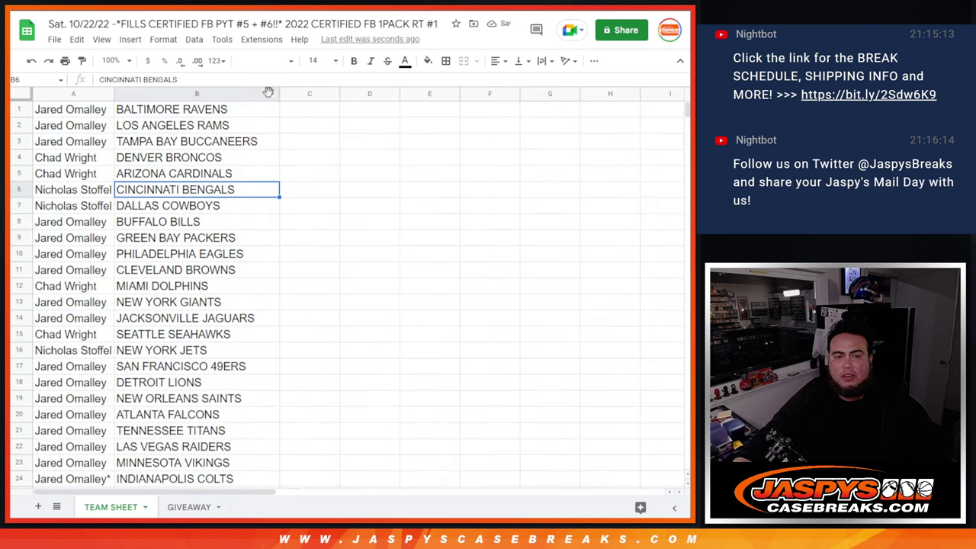
{"action": "left_click", "coordinate": [271, 94]}
Sort the sheet A to Z by team and add all borders to A1:B32.
{"action": "left_click", "coordinate": [273, 94]}
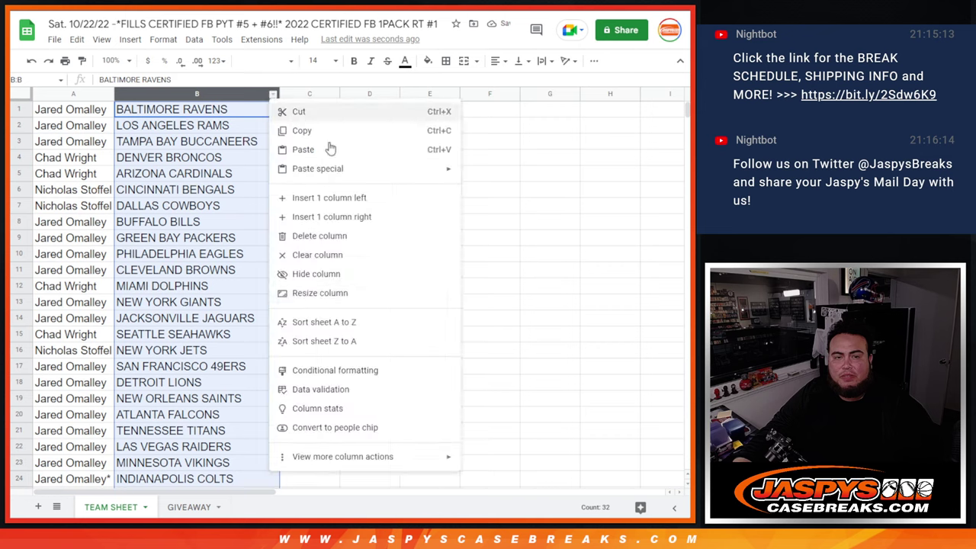
{"action": "left_click", "coordinate": [359, 321]}
{"action": "mouse_move", "coordinate": [69, 109]}
{"action": "left_mouse_down"}
{"action": "mouse_move", "coordinate": [191, 480]}
{"action": "mouse_move", "coordinate": [196, 255]}
{"action": "mouse_move", "coordinate": [186, 364]}
{"action": "left_mouse_up"}
{"action": "scroll", "coordinate": [186, 364], "scroll_direction": "up", "scroll_amount": 5}
{"action": "left_click", "coordinate": [446, 61]}
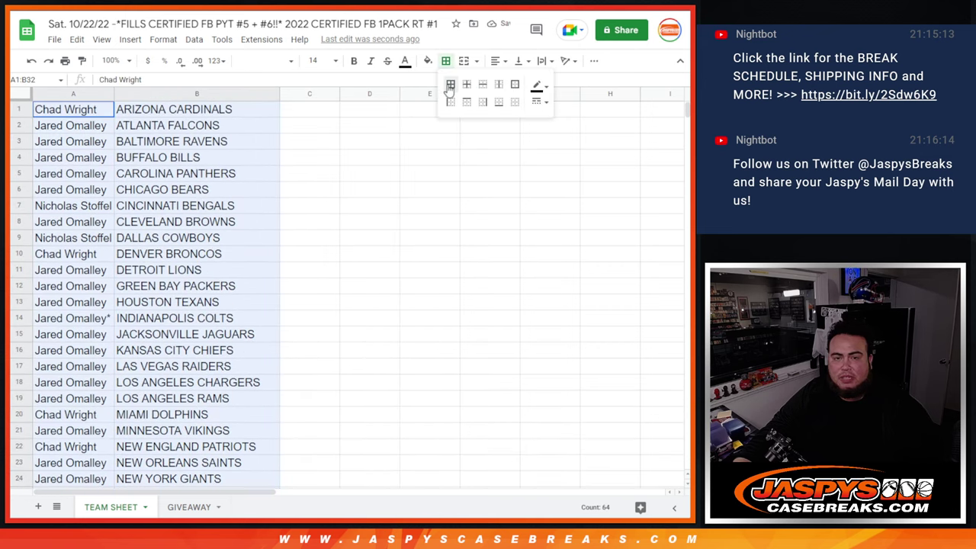
{"action": "left_click", "coordinate": [450, 84]}
Centre the text in A1:B32 and set up printing in portrait orientation.
{"action": "left_click", "coordinate": [497, 63]}
{"action": "left_click", "coordinate": [511, 83]}
{"action": "left_click", "coordinate": [65, 61]}
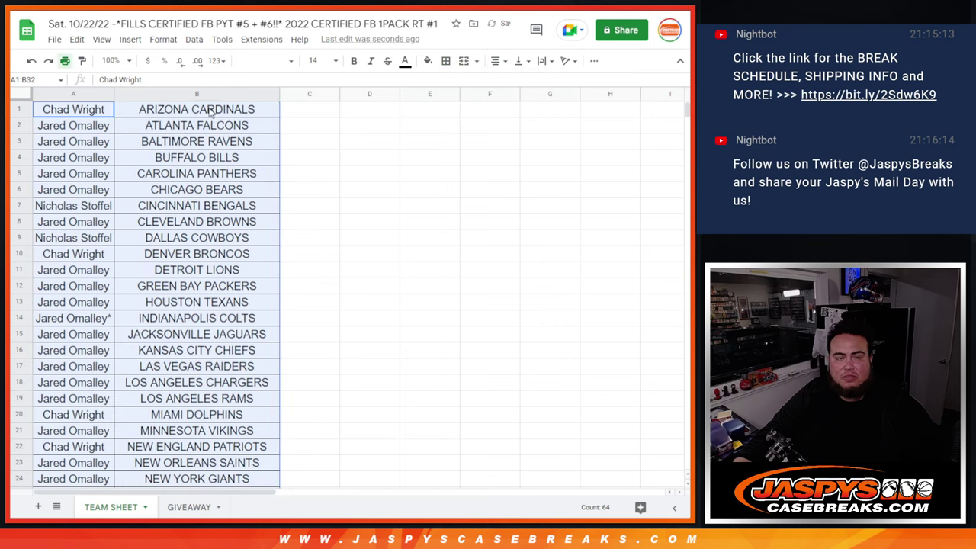
{"action": "left_click", "coordinate": [607, 185]}
Add the workbook title as a header and print the team sheet.
{"action": "left_click", "coordinate": [557, 362]}
{"action": "left_click", "coordinate": [554, 407]}
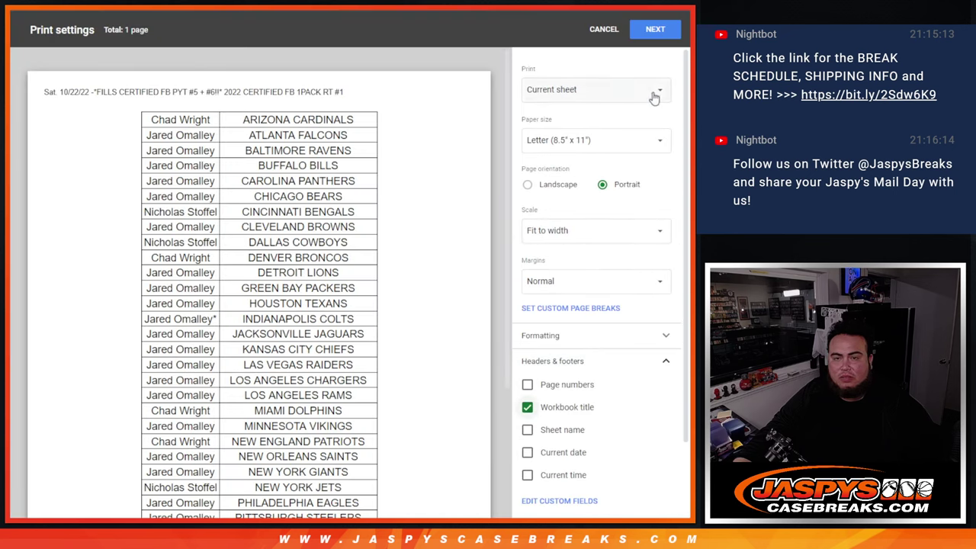
{"action": "left_click", "coordinate": [654, 30]}
{"action": "left_click", "coordinate": [566, 362]}
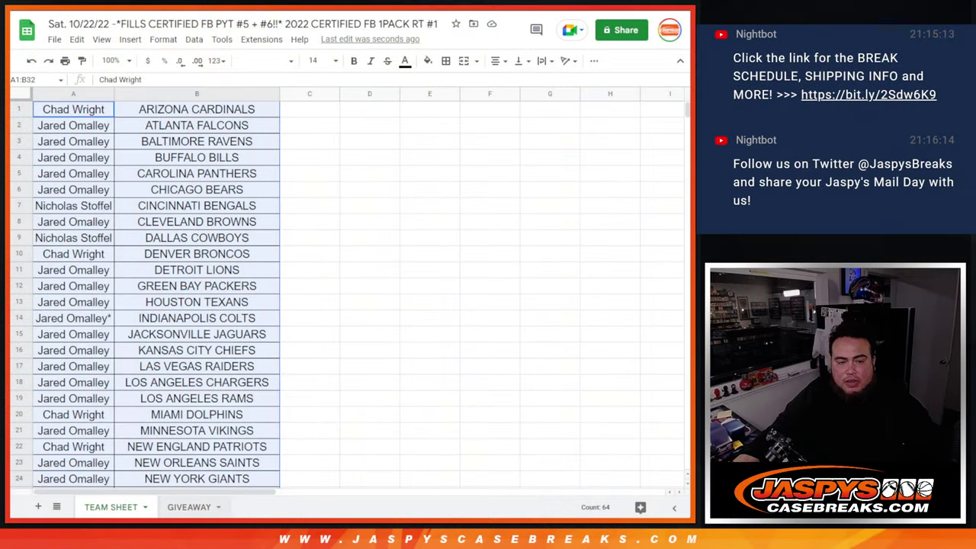
Go to the GIVEAWAY tab, roll a 2 and a 6, and bring up the List Randomizer.
{"action": "left_click", "coordinate": [188, 507]}
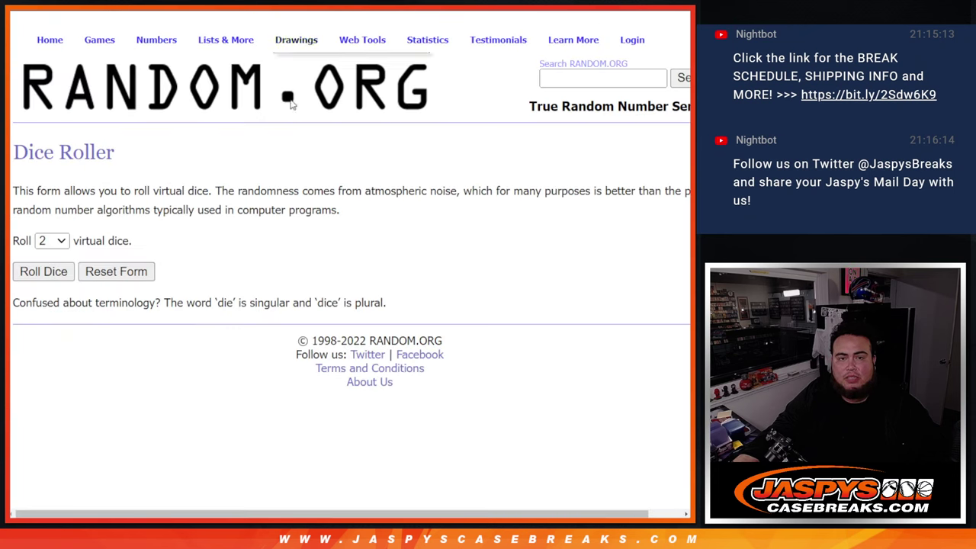
{"action": "left_click", "coordinate": [36, 271]}
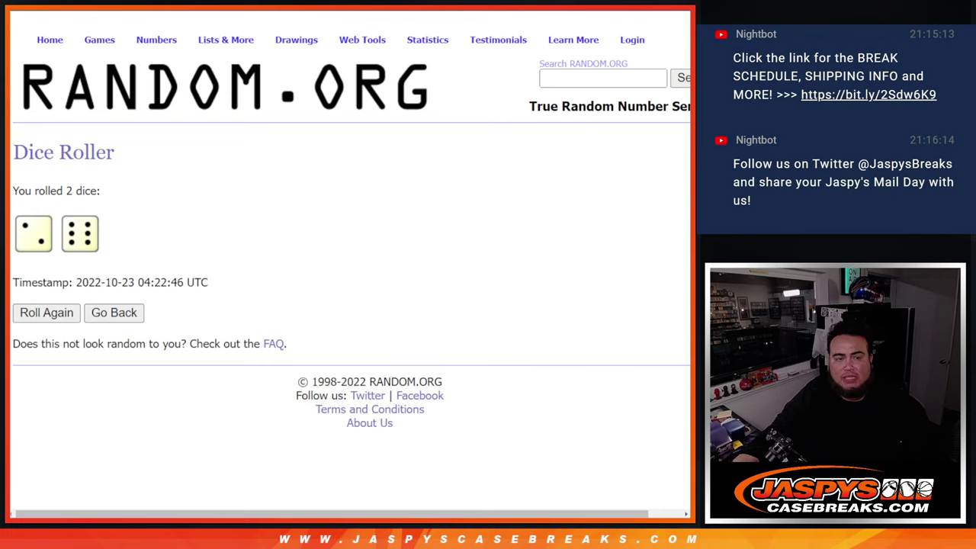
{"action": "key", "text": "ctrl+Tab"}
{"action": "scroll", "coordinate": [394, 207], "scroll_direction": "down", "scroll_amount": 4}
Shuffle the 32-name customer spot list eight times.
{"action": "left_click", "coordinate": [42, 402]}
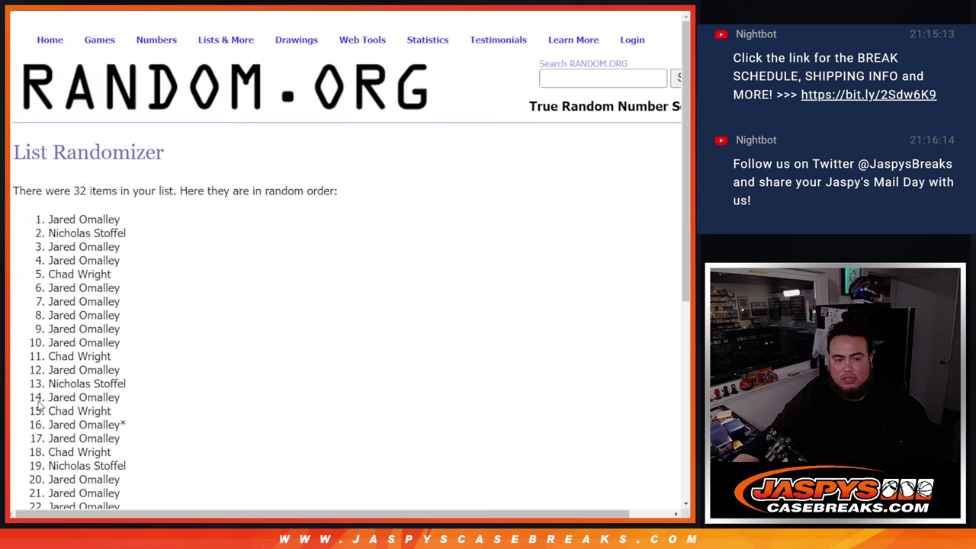
{"action": "scroll", "coordinate": [39, 406], "scroll_direction": "down", "scroll_amount": 5}
{"action": "left_click", "coordinate": [37, 402]}
{"action": "scroll", "coordinate": [38, 407], "scroll_direction": "down", "scroll_amount": 5}
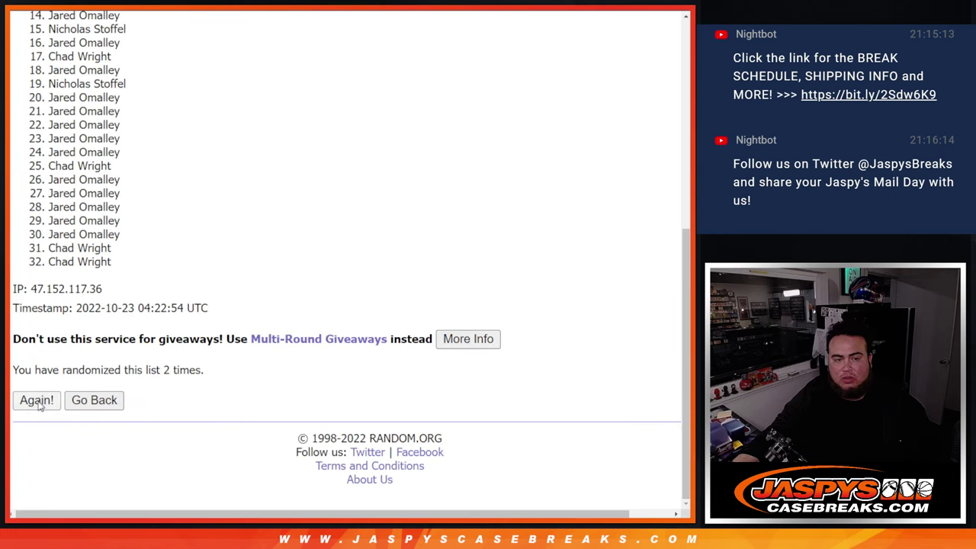
{"action": "left_click", "coordinate": [37, 402]}
{"action": "scroll", "coordinate": [38, 407], "scroll_direction": "down", "scroll_amount": 5}
{"action": "left_click", "coordinate": [36, 402]}
{"action": "scroll", "coordinate": [38, 406], "scroll_direction": "down", "scroll_amount": 5}
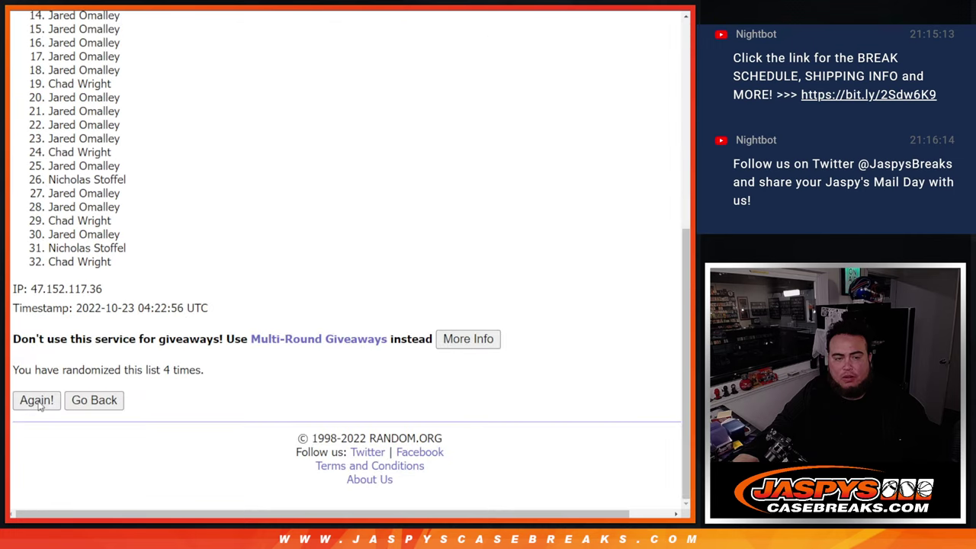
{"action": "left_click", "coordinate": [37, 402]}
{"action": "scroll", "coordinate": [39, 406], "scroll_direction": "down", "scroll_amount": 5}
{"action": "left_click", "coordinate": [37, 402]}
{"action": "scroll", "coordinate": [38, 407], "scroll_direction": "down", "scroll_amount": 5}
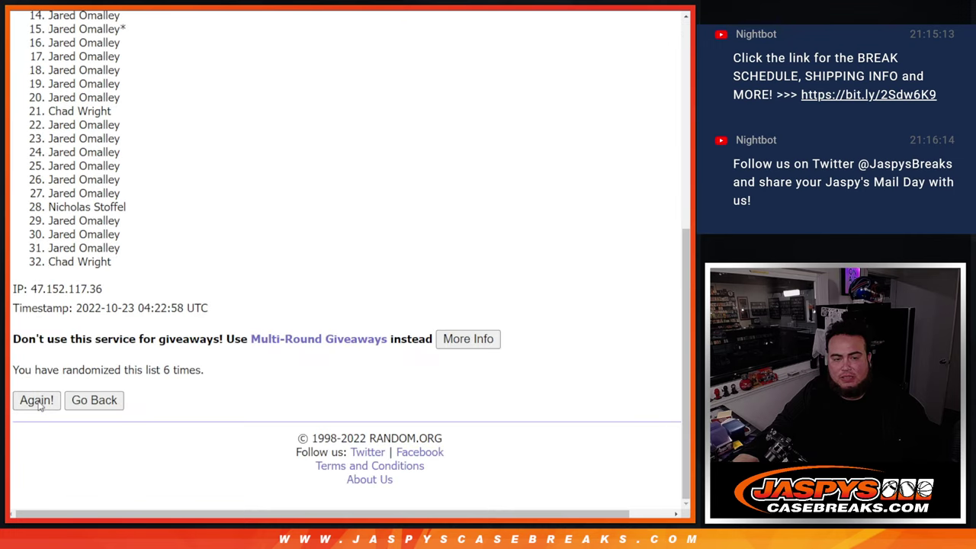
{"action": "left_click", "coordinate": [36, 401]}
{"action": "scroll", "coordinate": [38, 407], "scroll_direction": "down", "scroll_amount": 5}
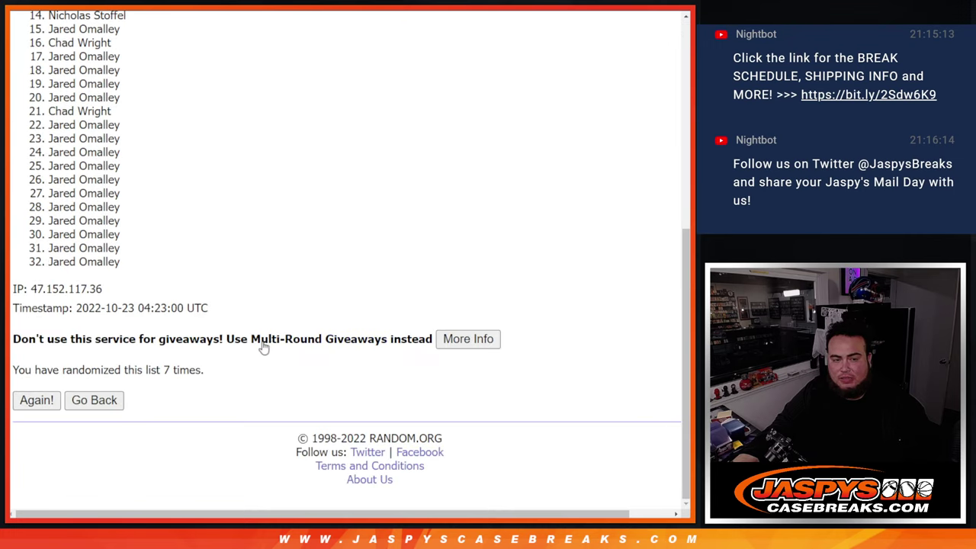
{"action": "left_click", "coordinate": [37, 402]}
{"action": "scroll", "coordinate": [39, 406], "scroll_direction": "down", "scroll_amount": 5}
Confirm the 8-times count and select all 32 names in their final order.
{"action": "left_click_drag", "start_coordinate": [157, 374], "coordinate": [225, 376]}
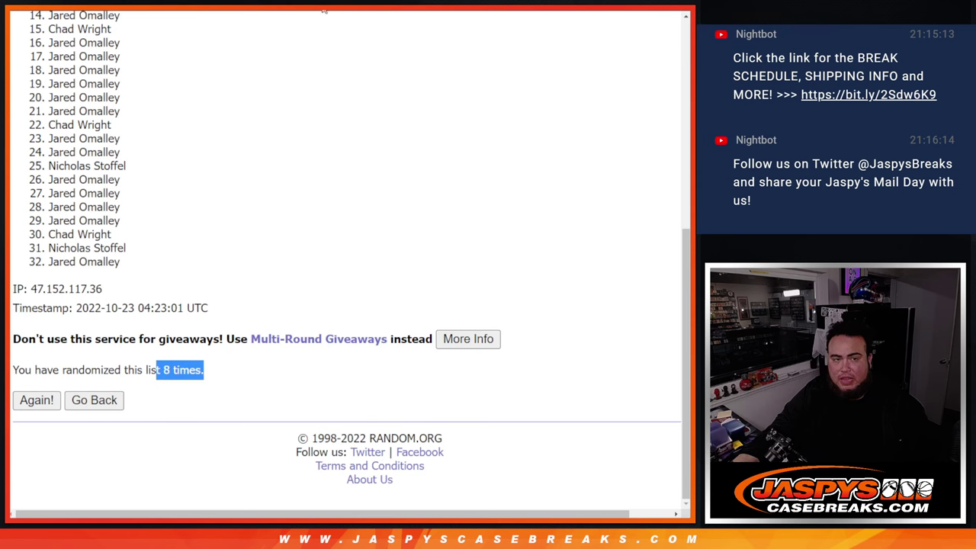
{"action": "key", "text": "ctrl+Tab"}
{"action": "key", "text": "ctrl+Tab"}
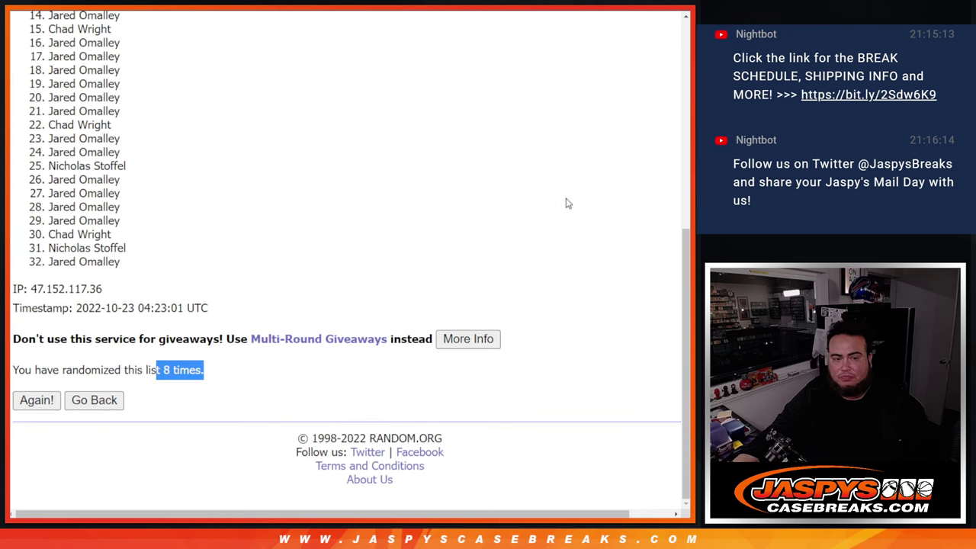
{"action": "scroll", "coordinate": [685, 345], "scroll_direction": "up", "scroll_amount": 1}
{"action": "scroll", "coordinate": [683, 314], "scroll_direction": "up", "scroll_amount": 1}
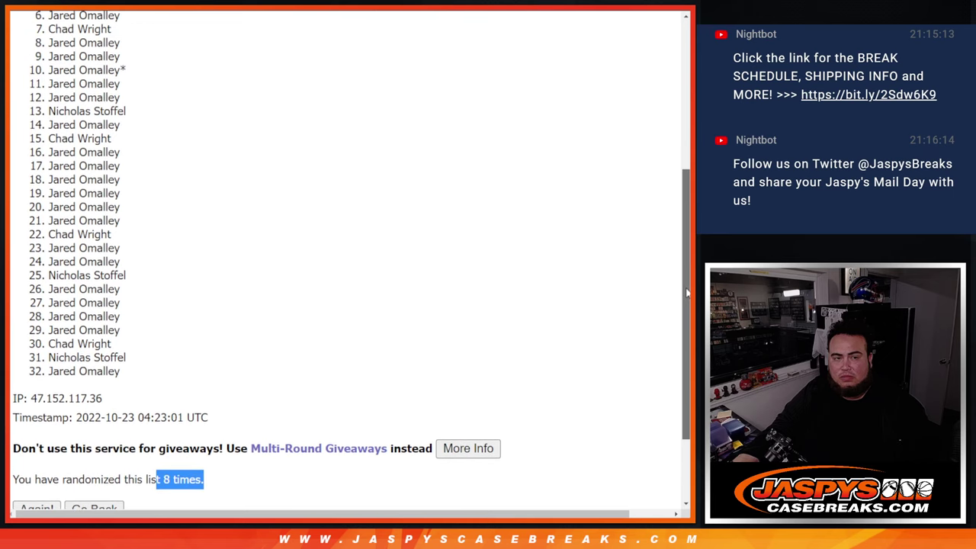
{"action": "left_click_drag", "start_coordinate": [686, 292], "coordinate": [689, 283]}
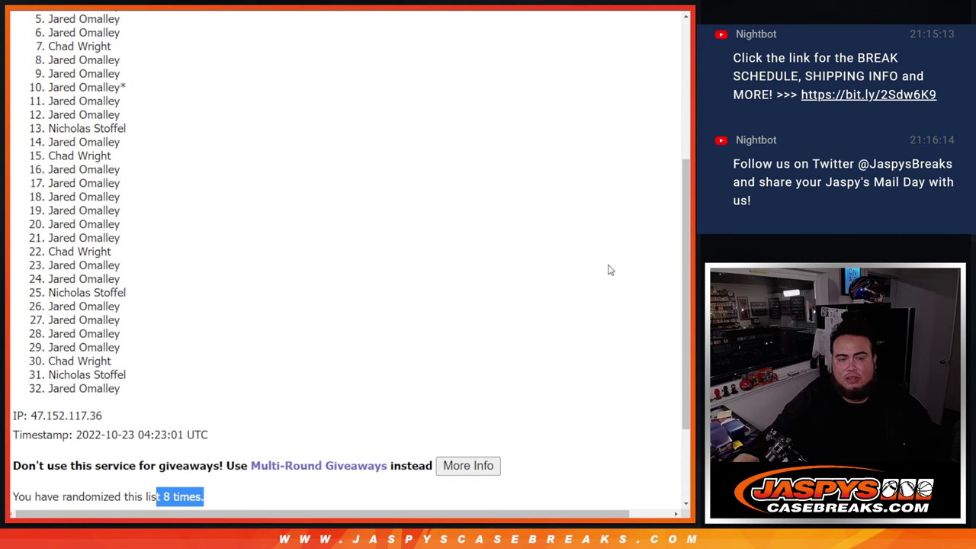
{"action": "left_click_drag", "start_coordinate": [686, 288], "coordinate": [684, 253]}
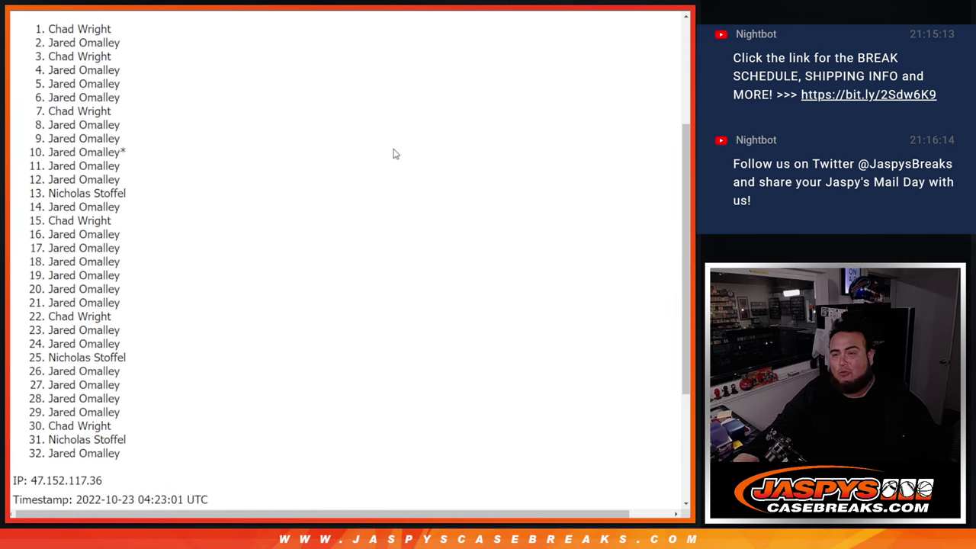
{"action": "scroll", "coordinate": [213, 149], "scroll_direction": "up", "scroll_amount": 2}
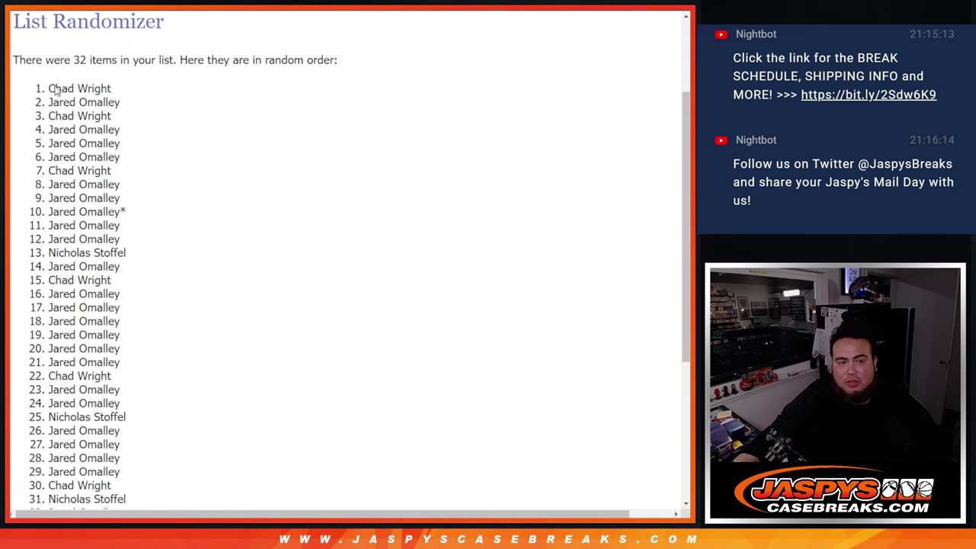
{"action": "mouse_move", "coordinate": [55, 90]}
{"action": "left_mouse_down"}
{"action": "mouse_move", "coordinate": [144, 130]}
{"action": "mouse_move", "coordinate": [145, 251]}
{"action": "mouse_move", "coordinate": [129, 237]}
{"action": "left_mouse_up"}
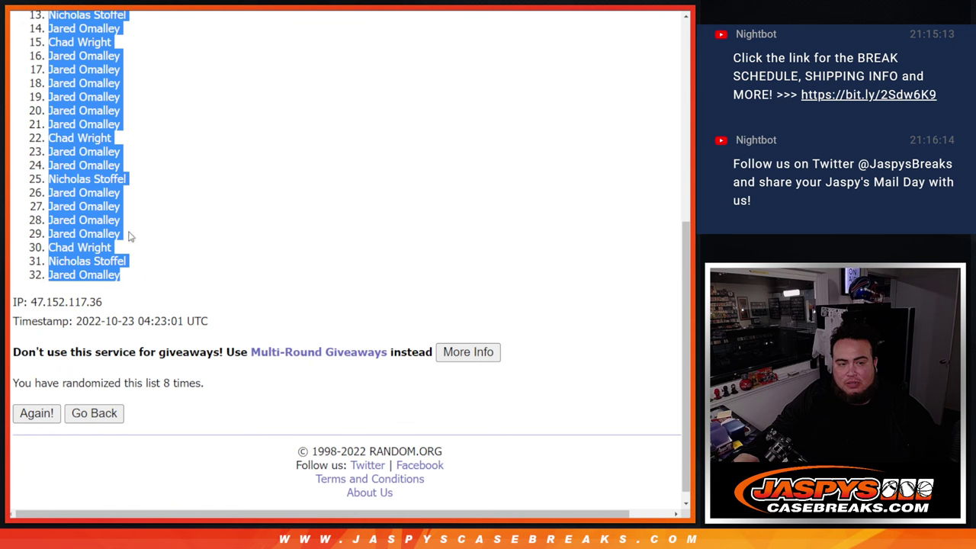
Paste the randomized names into column A of GIVEAWAY starting at A1.
{"action": "key", "text": "ctrl+Tab"}
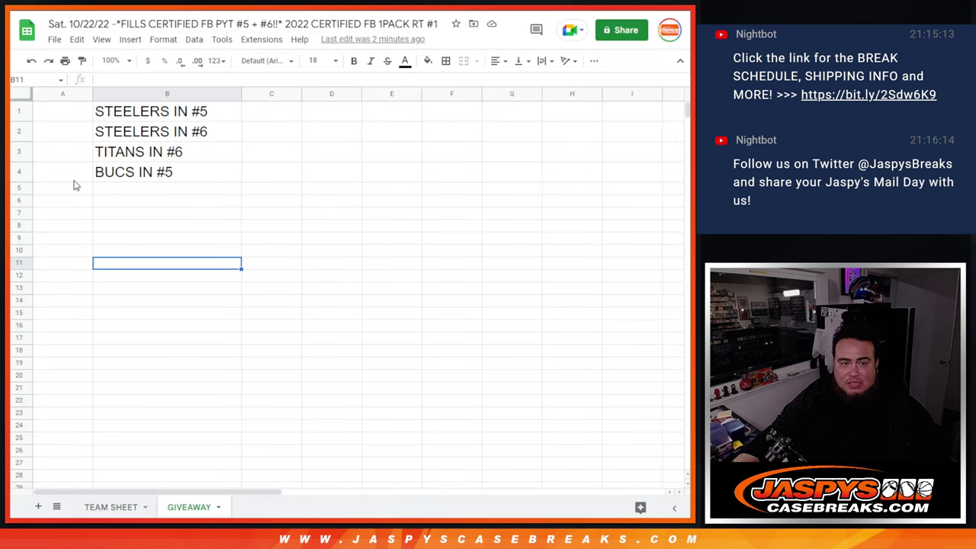
{"action": "left_click", "coordinate": [68, 113]}
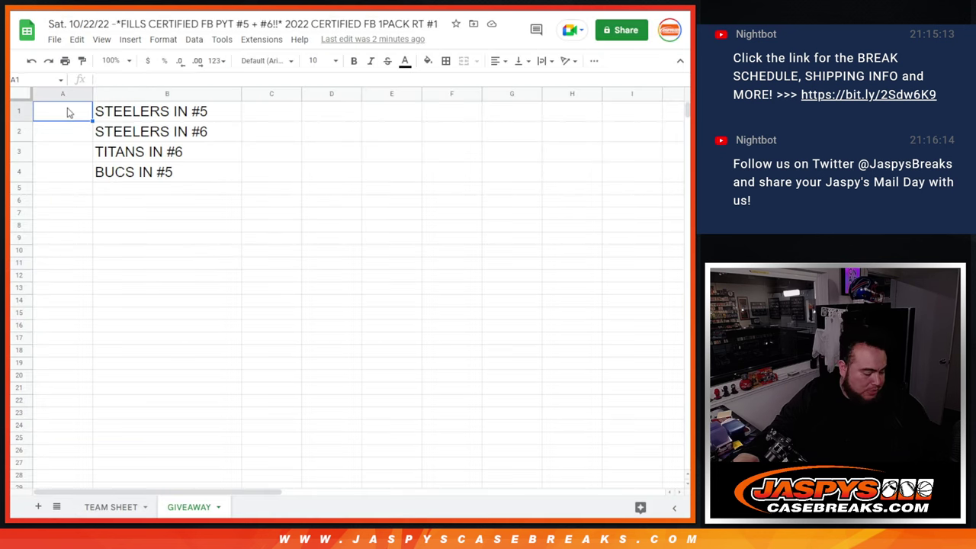
{"action": "key", "text": "ctrl+v"}
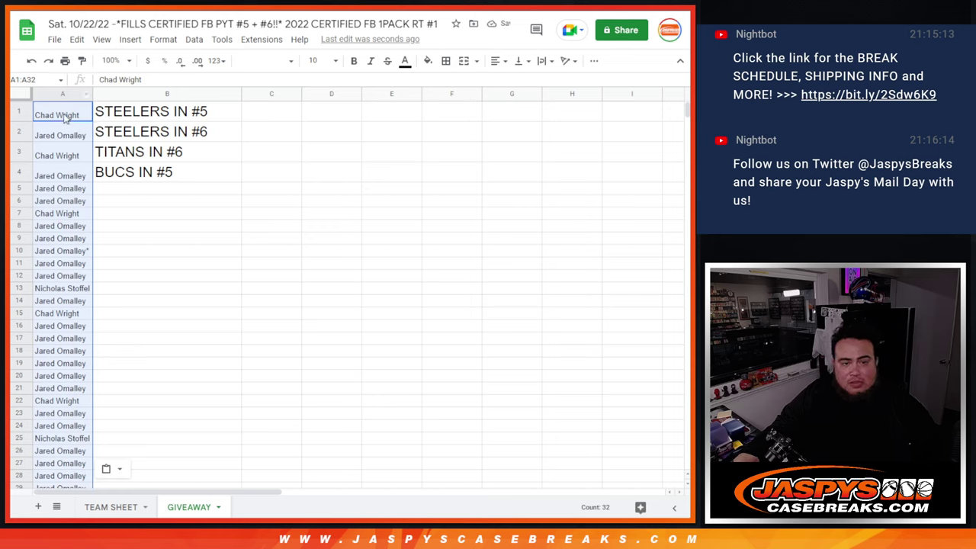
Enlarge the first four names in A1:A4 to font size 18 and widen column A.
{"action": "left_click_drag", "start_coordinate": [66, 116], "coordinate": [67, 172]}
{"action": "left_click", "coordinate": [316, 60]}
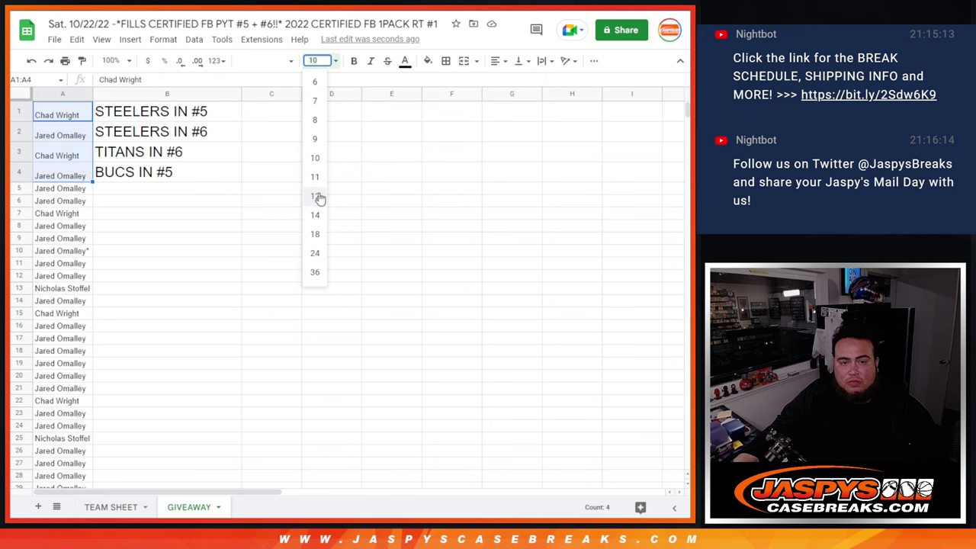
{"action": "left_click", "coordinate": [317, 216]}
{"action": "left_click", "coordinate": [319, 60]}
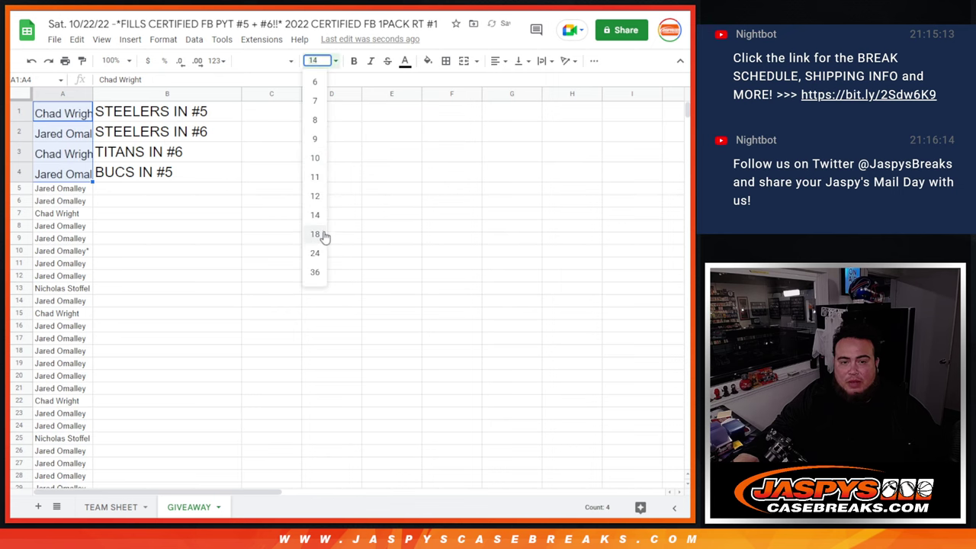
{"action": "left_click", "coordinate": [320, 233]}
{"action": "double_click", "coordinate": [92, 96]}
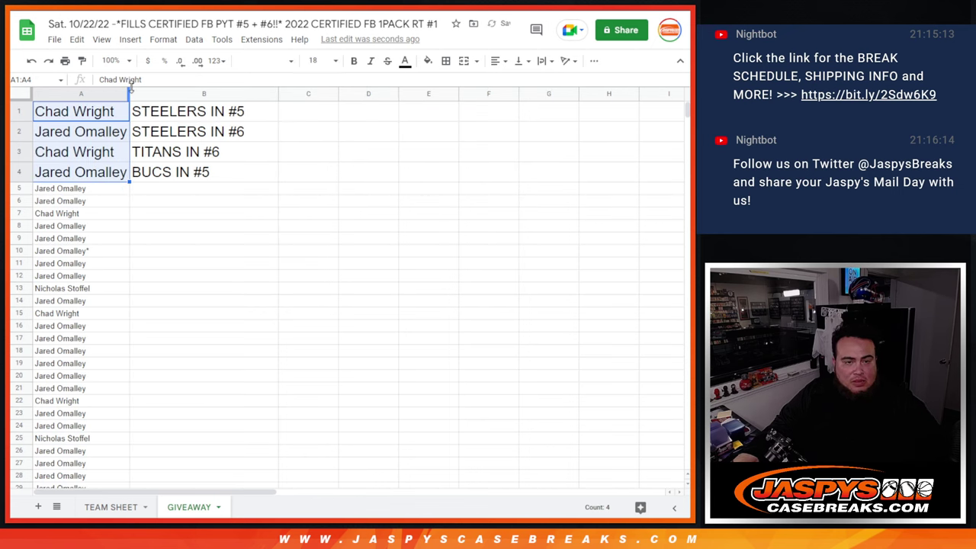
Append a ^ marker to the four winners in A1–A4 and refit column A.
{"action": "left_click", "coordinate": [112, 114]}
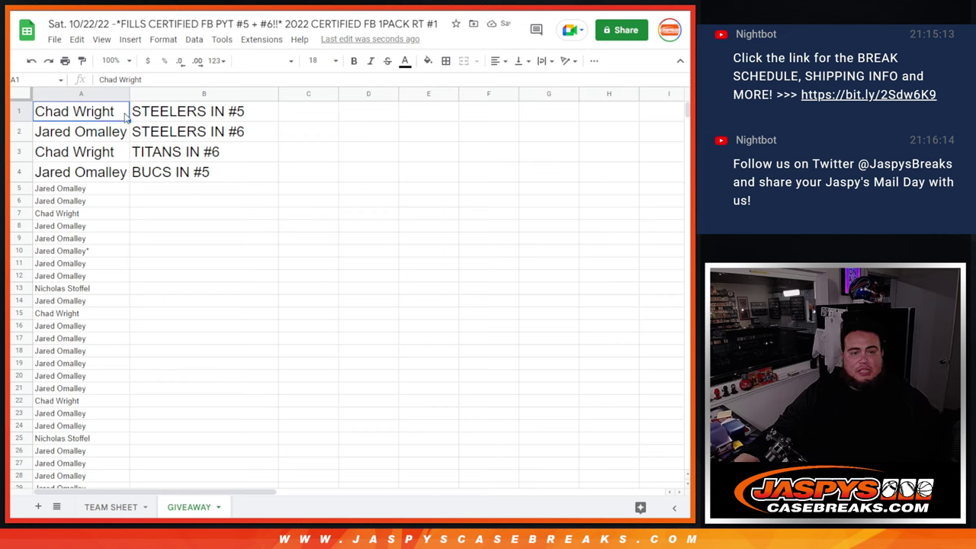
{"action": "double_click", "coordinate": [122, 113]}
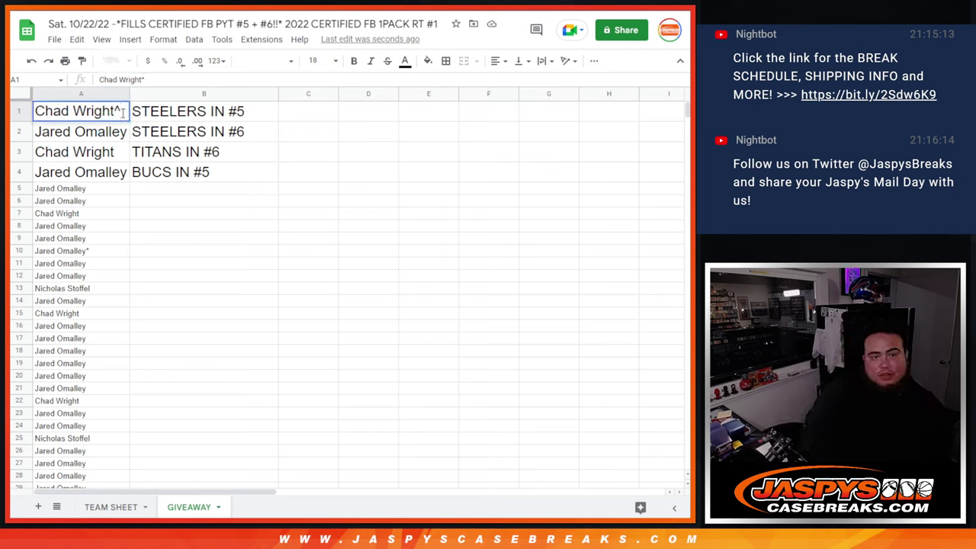
{"action": "key", "text": "Return"}
{"action": "key", "text": "Return"}
{"action": "type", "text": "*"}
{"action": "key", "text": "Return"}
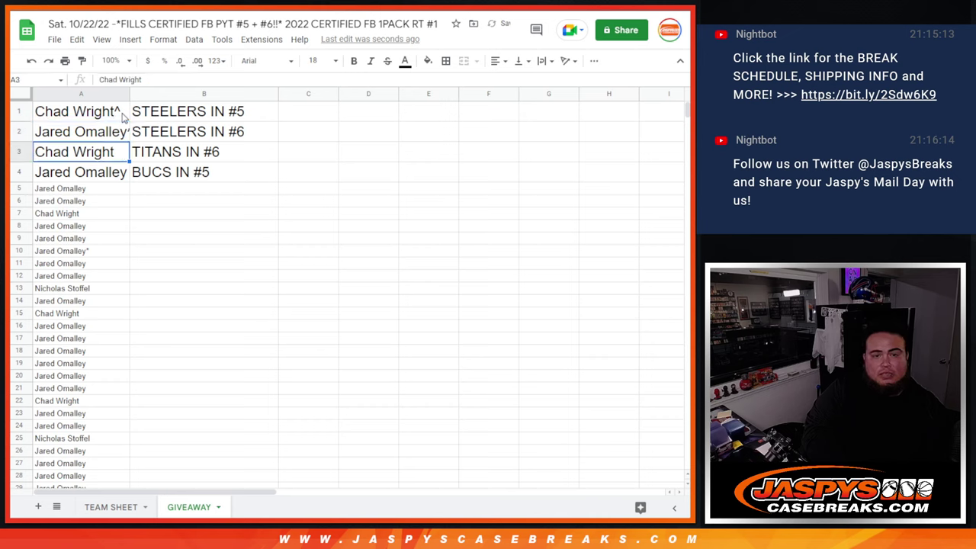
{"action": "key", "text": "Return"}
{"action": "type", "text": "^"}
{"action": "key", "text": "Return"}
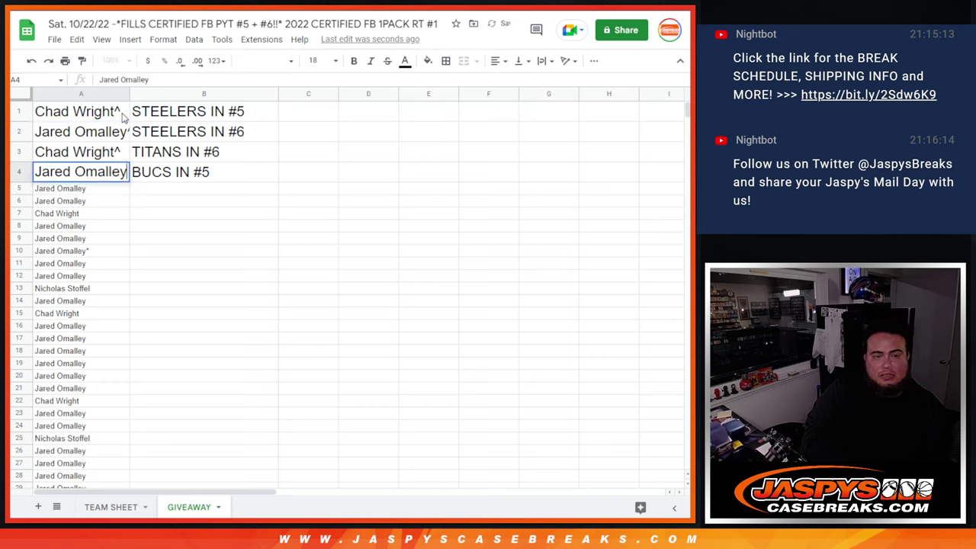
{"action": "key", "text": "Return"}
{"action": "type", "text": "*"}
{"action": "key", "text": "Return"}
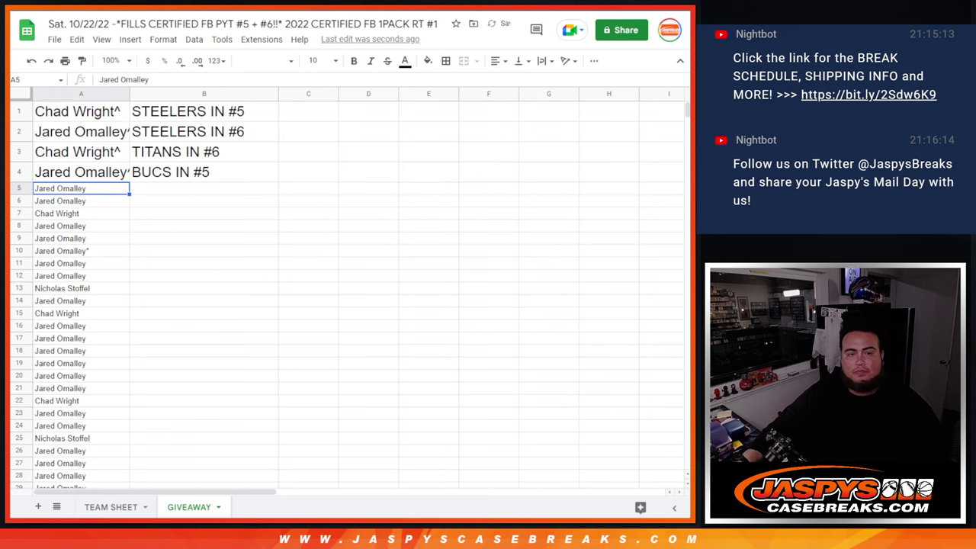
{"action": "double_click", "coordinate": [130, 93]}
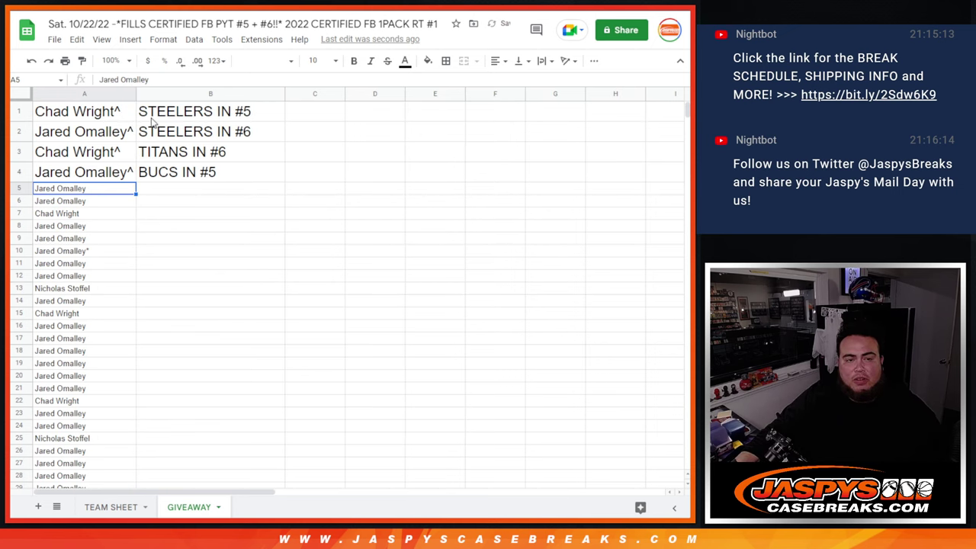
{"action": "key", "text": "ctrl+Tab"}
{"action": "key", "text": "ctrl+Tab"}
{"action": "key", "text": "ctrl+Tab"}
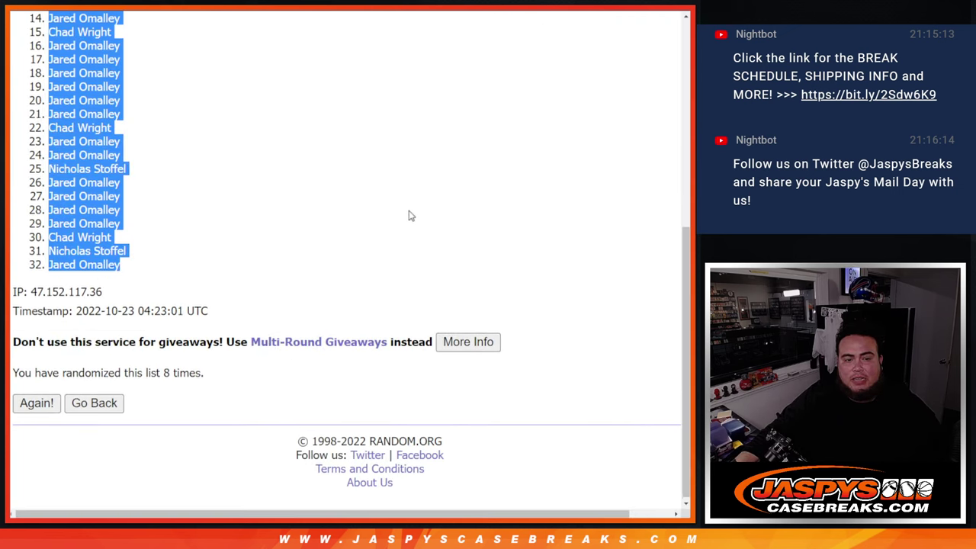